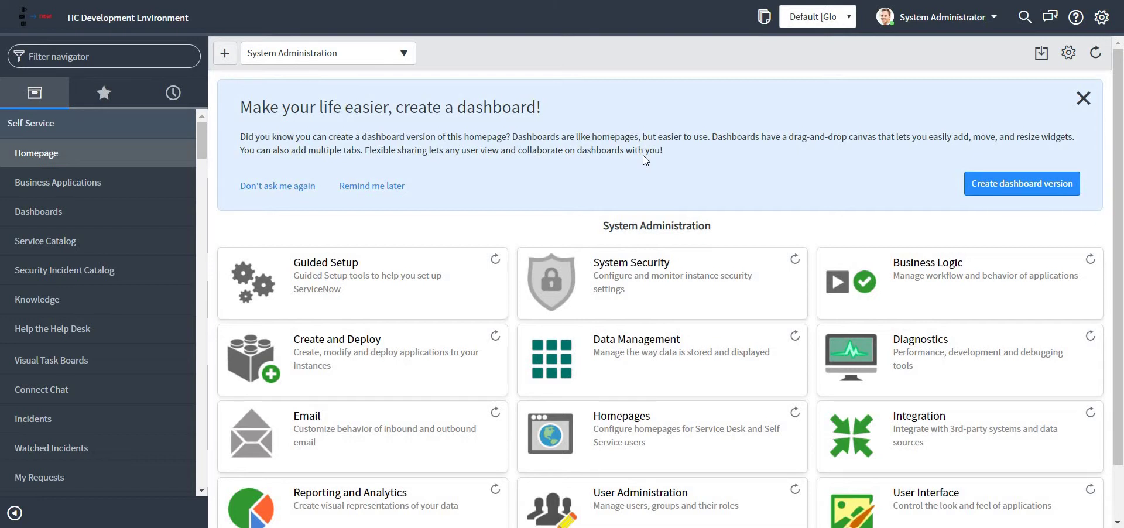
Step: Filter the navigator for 'scheduled job', open Scheduled Jobs and start a new job
left_click(29, 57)
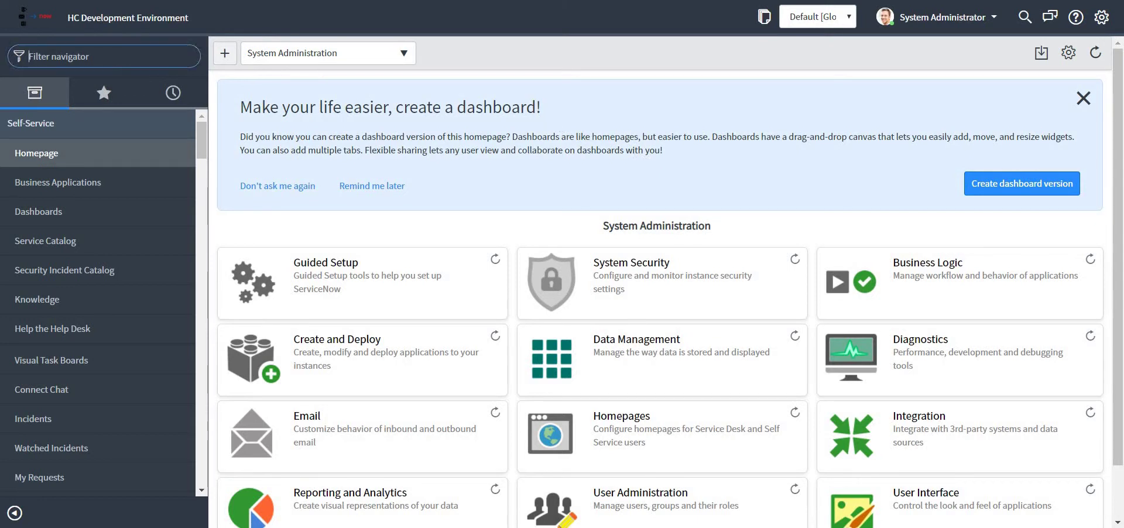
type("scheduled")
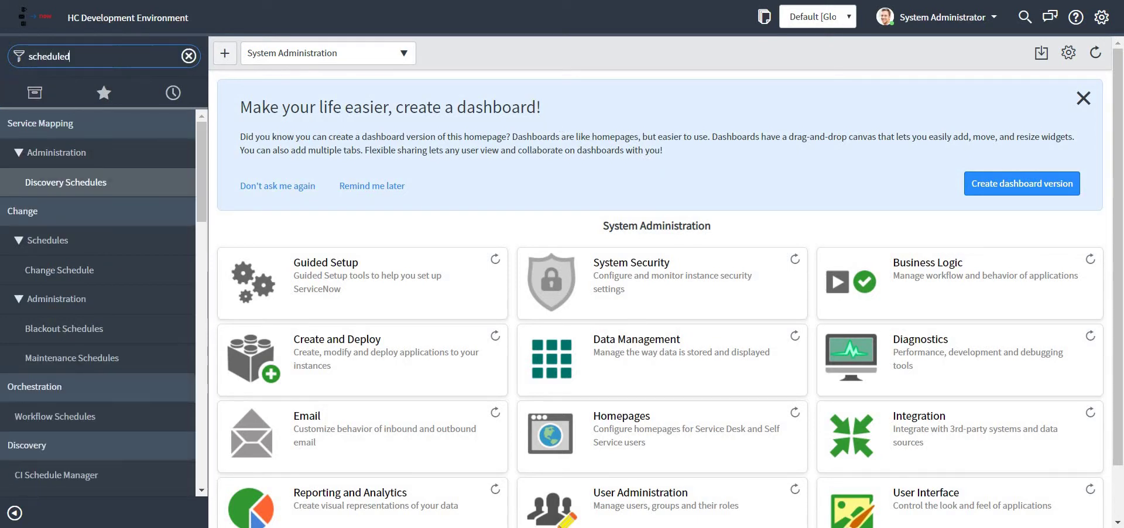
type(" job")
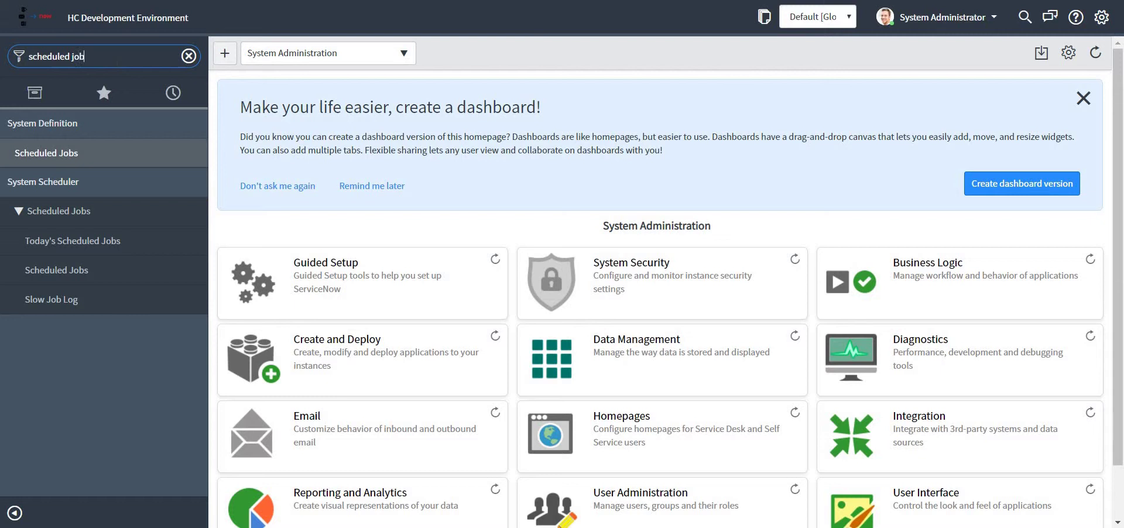
left_click(66, 154)
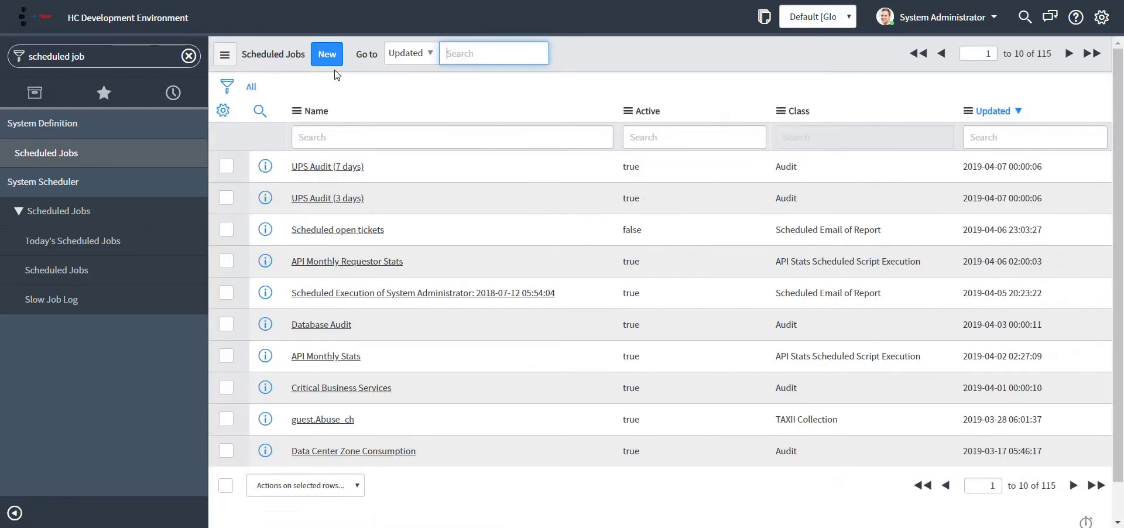
left_click(326, 59)
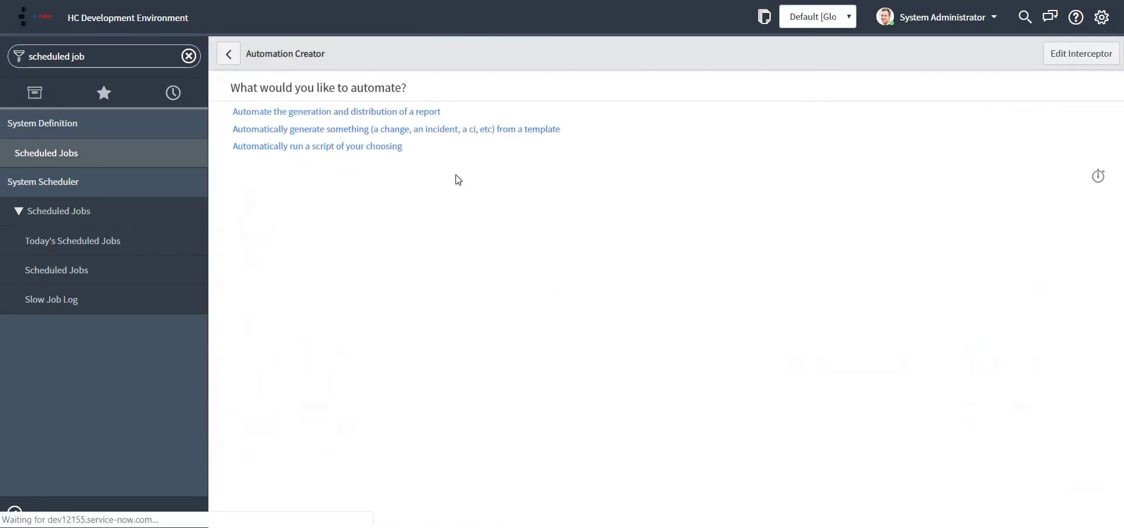
Step: Choose to run a custom script and name the job 'Scheduled reports on email'
left_click(321, 151)
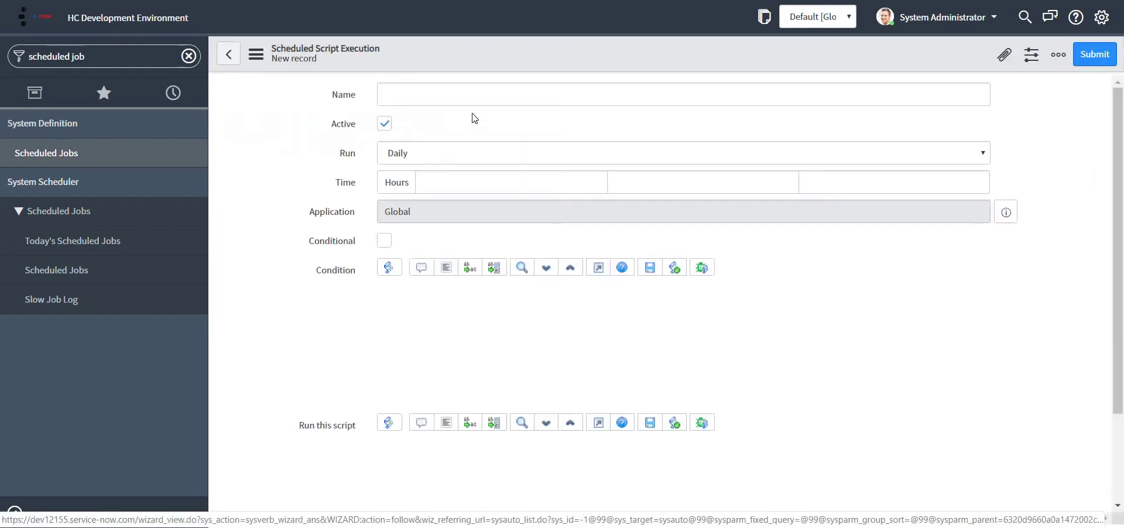
type("Sche")
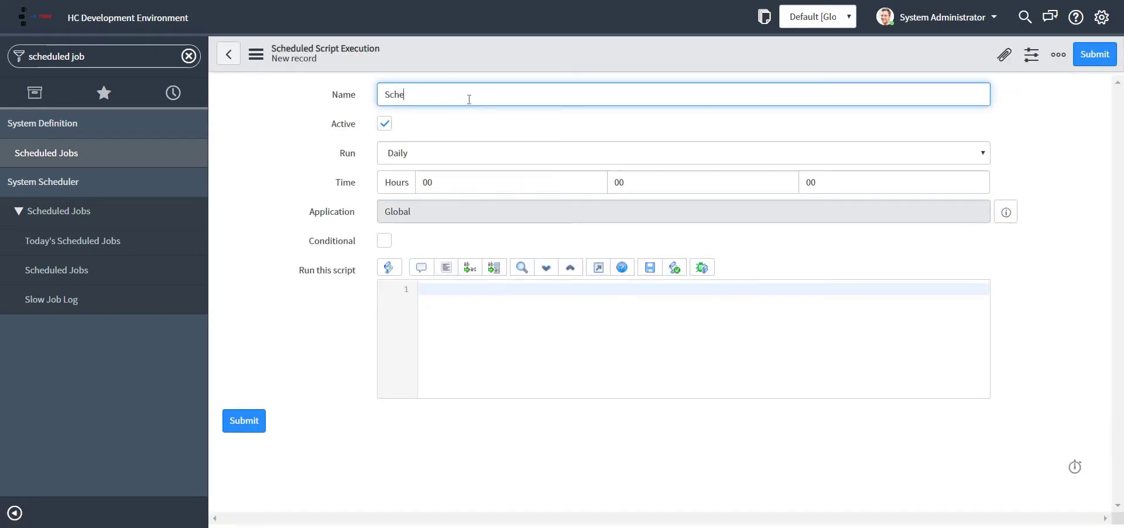
type("duled r")
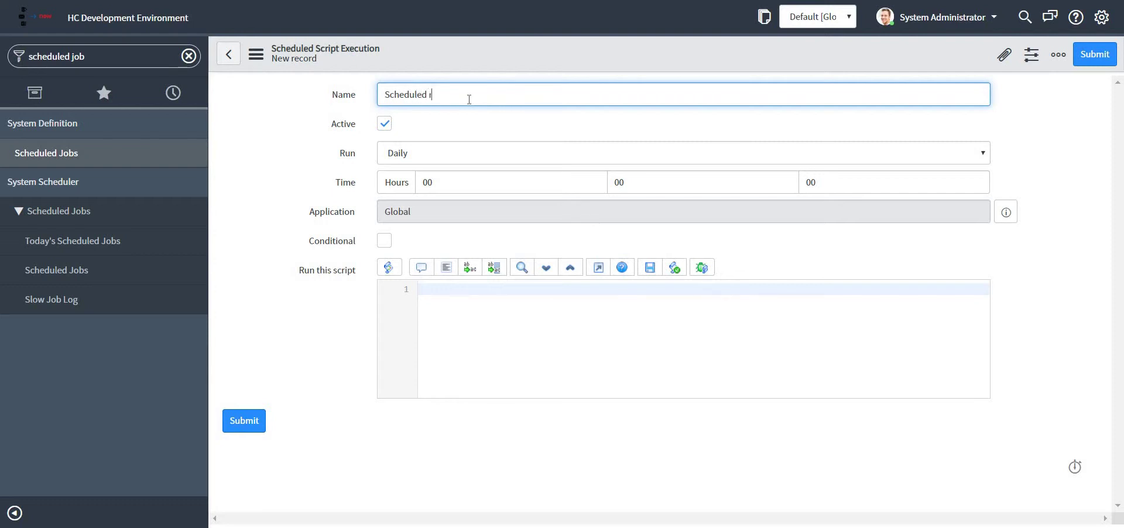
type("eports on email")
Step: Try the Run options On Demand, Daily and Weekly with Monday as the run day
left_click(482, 155)
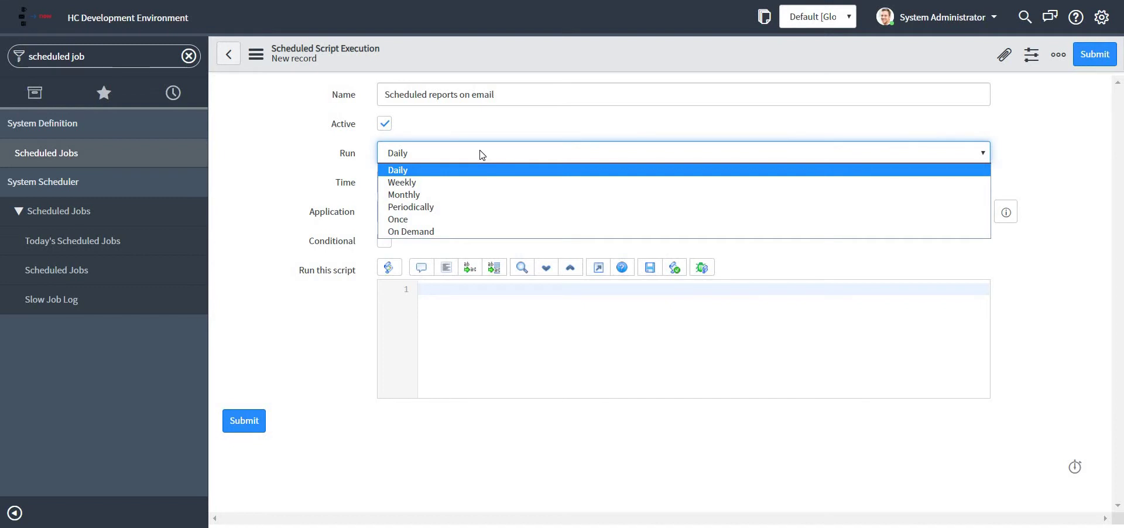
left_click(481, 154)
left_click(480, 154)
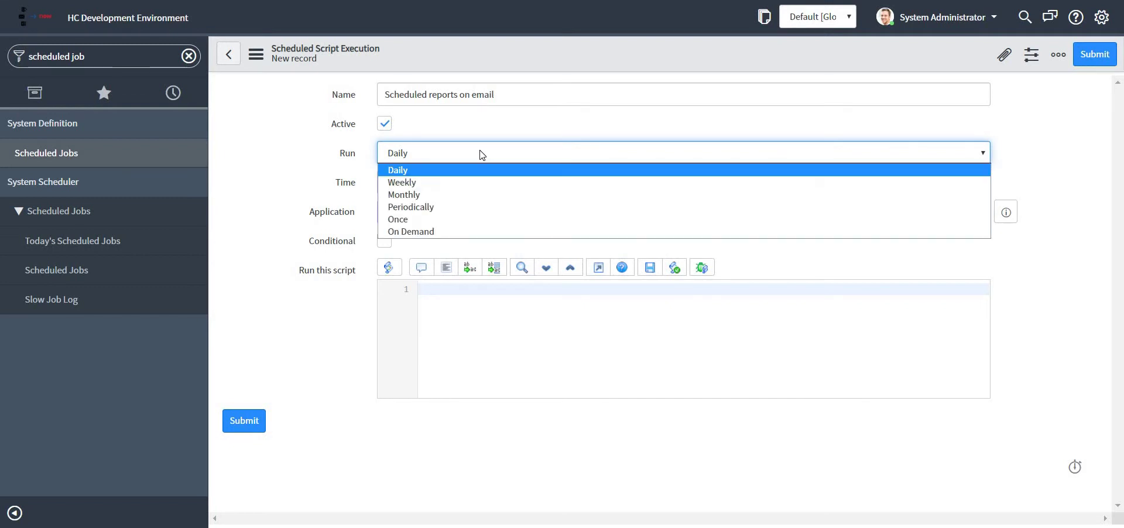
left_click(454, 232)
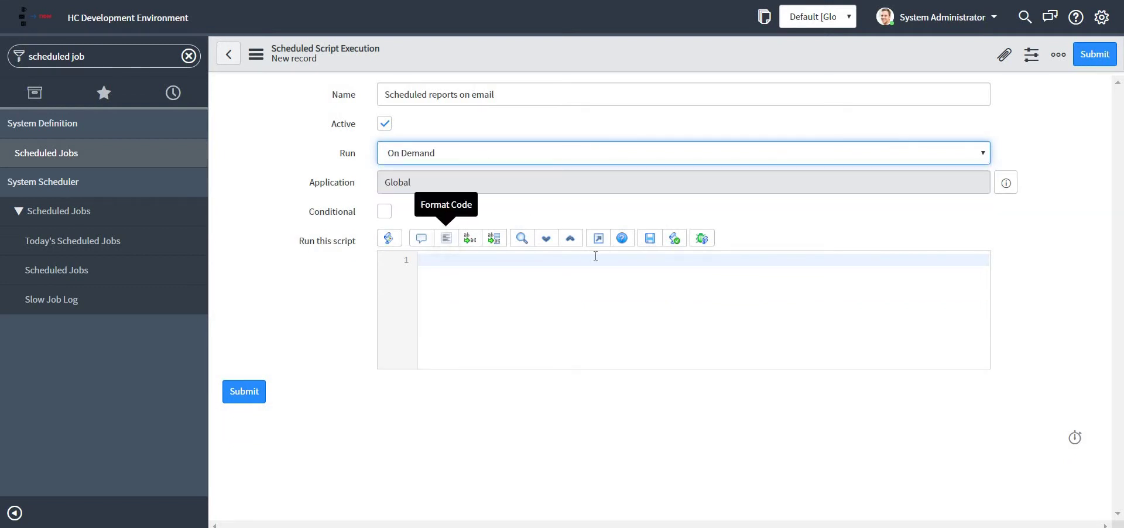
left_click(566, 159)
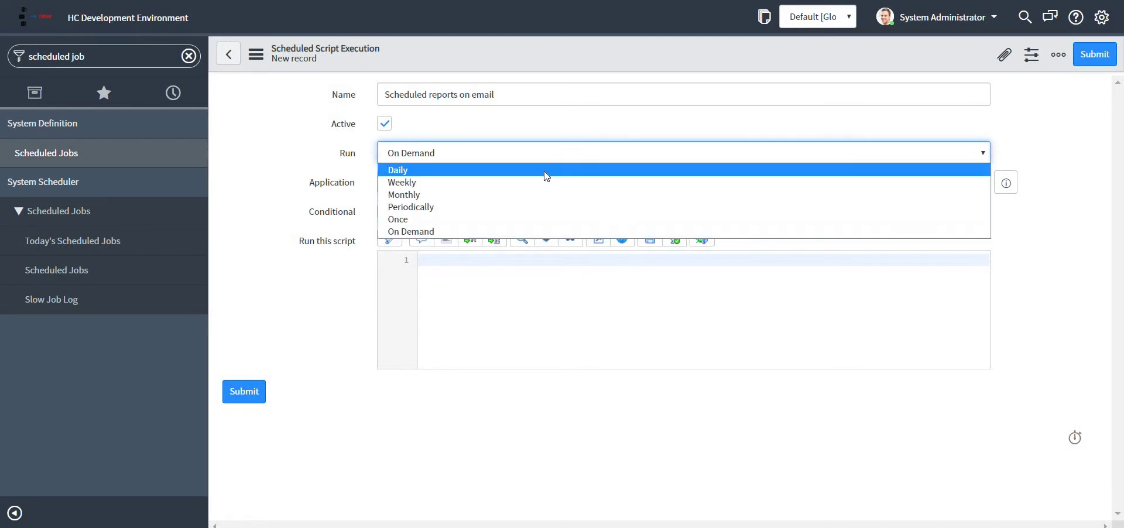
left_click(546, 171)
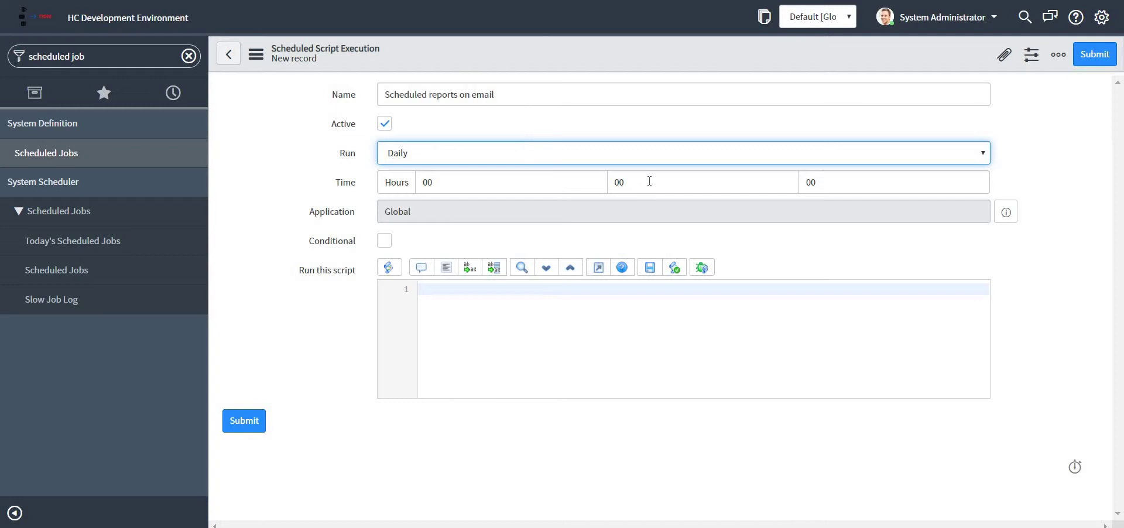
left_click(585, 155)
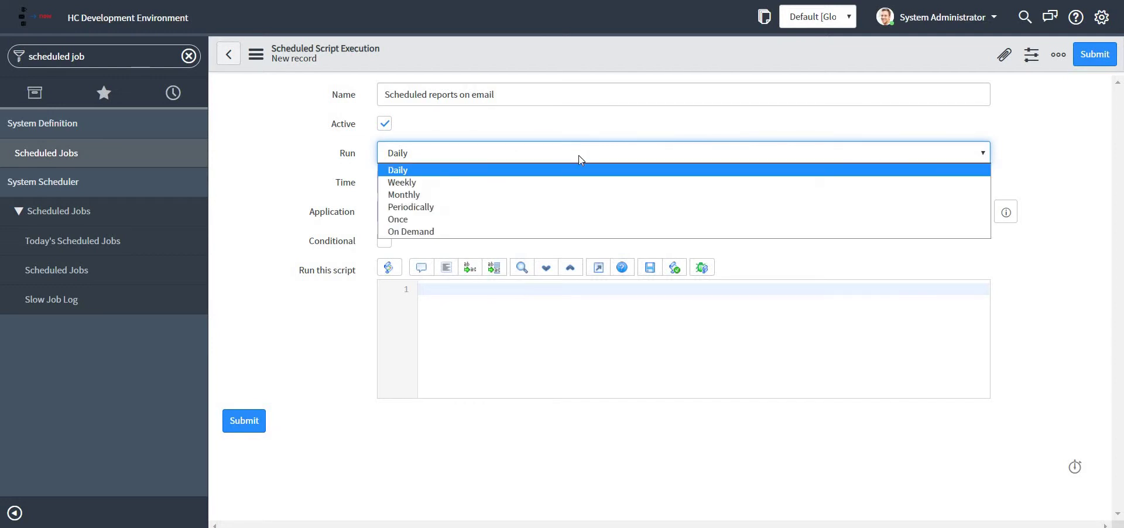
left_click(539, 182)
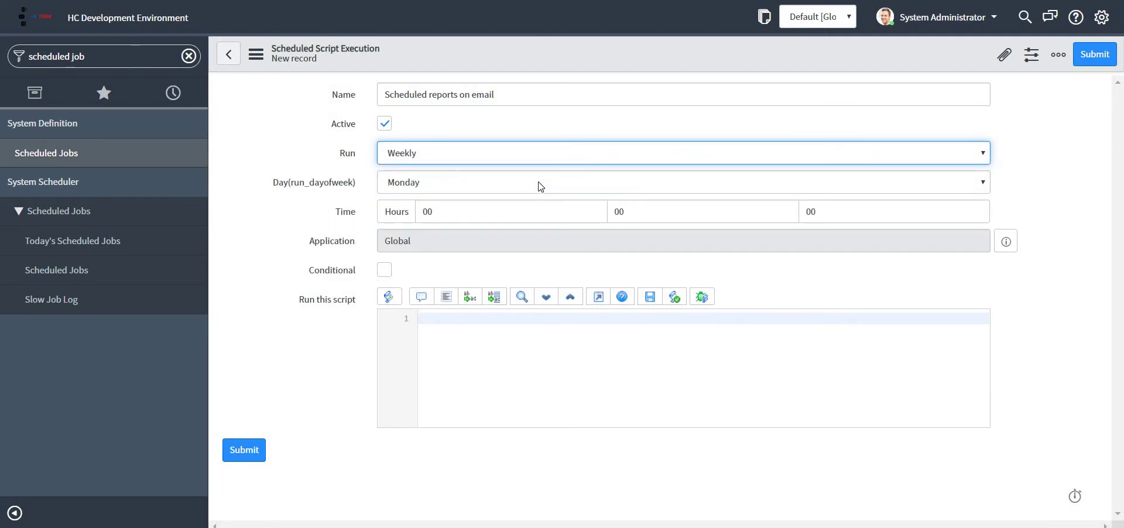
left_click(540, 186)
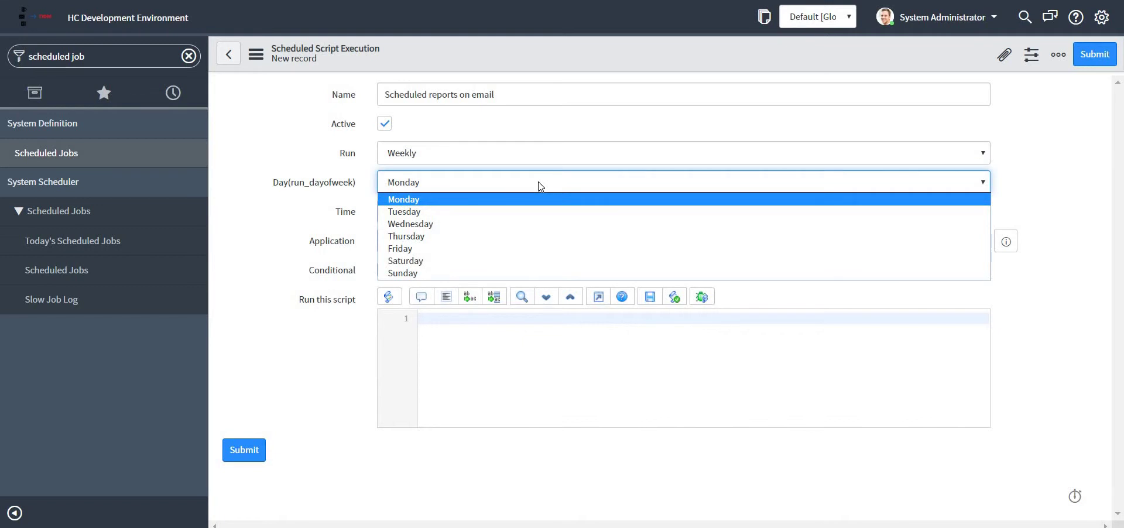
left_click(540, 186)
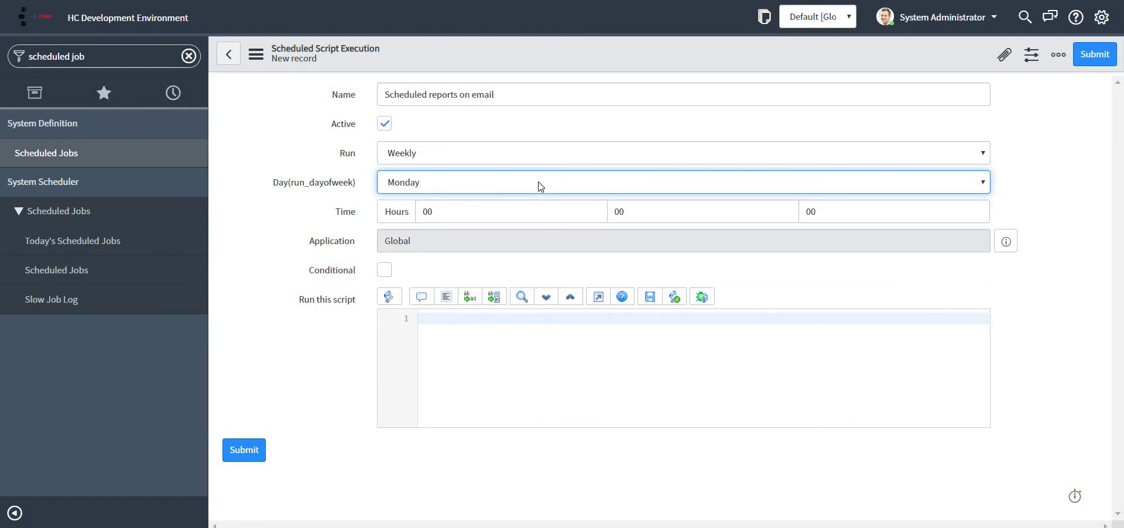
Step: Check Monthly (day 1), Periodically and Once, then settle on Run On Demand
left_click(527, 160)
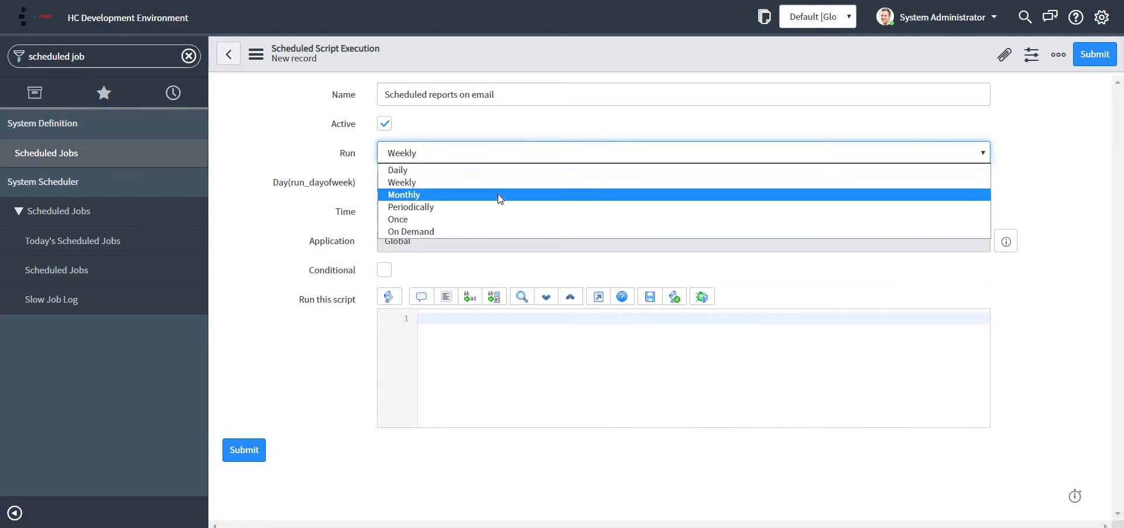
left_click(498, 195)
left_click(526, 184)
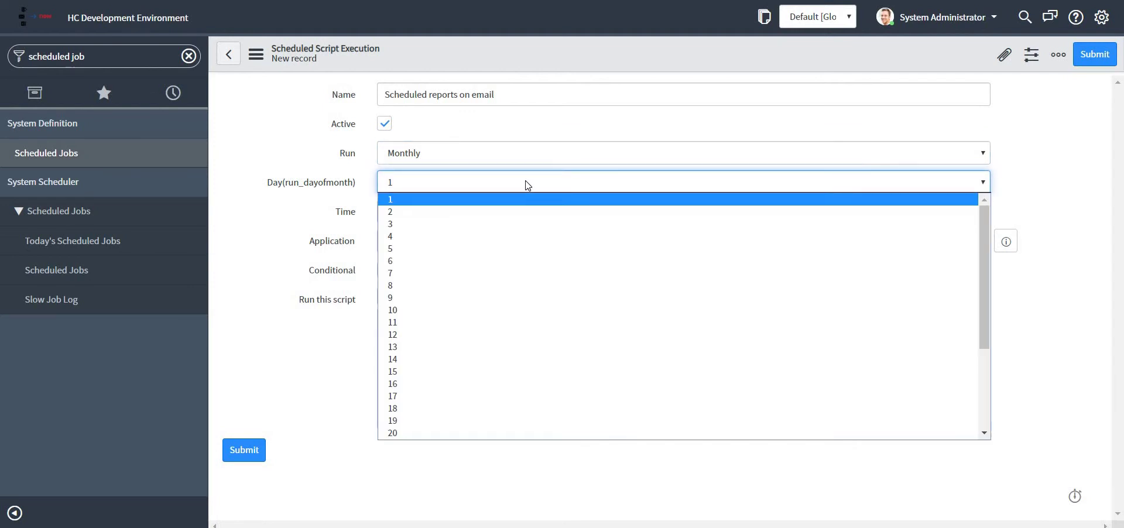
left_click(525, 186)
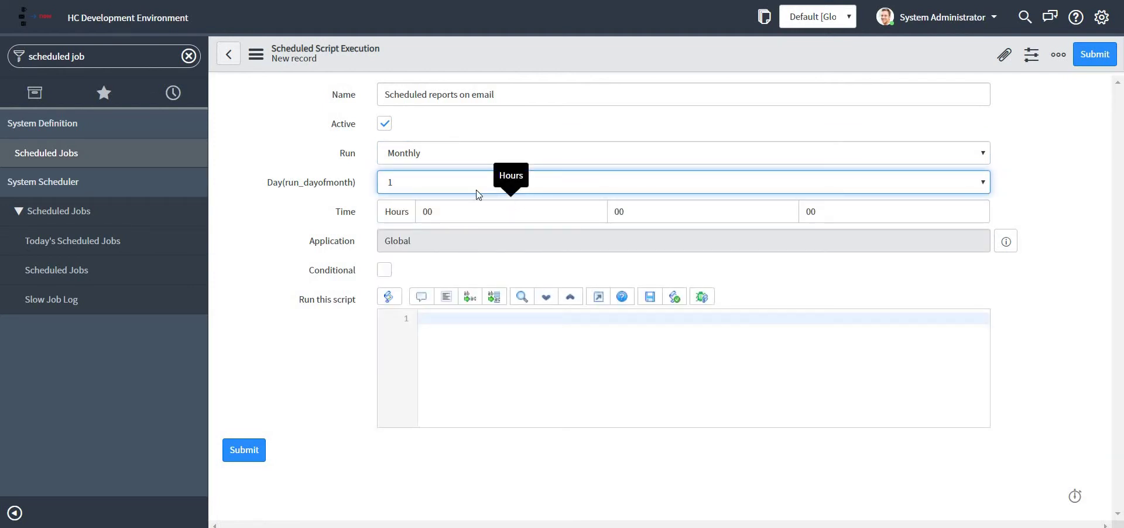
left_click(472, 156)
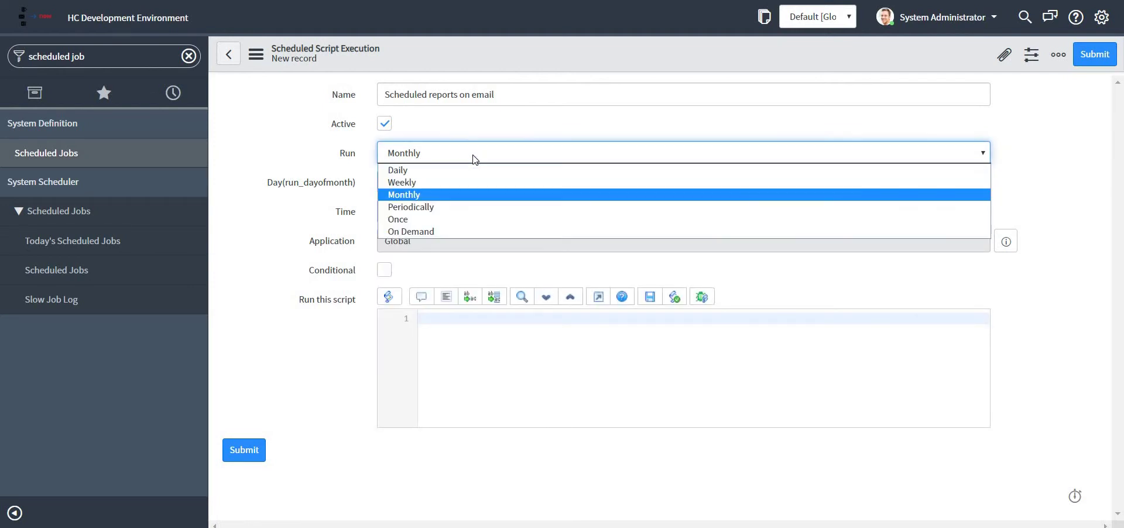
left_click(454, 207)
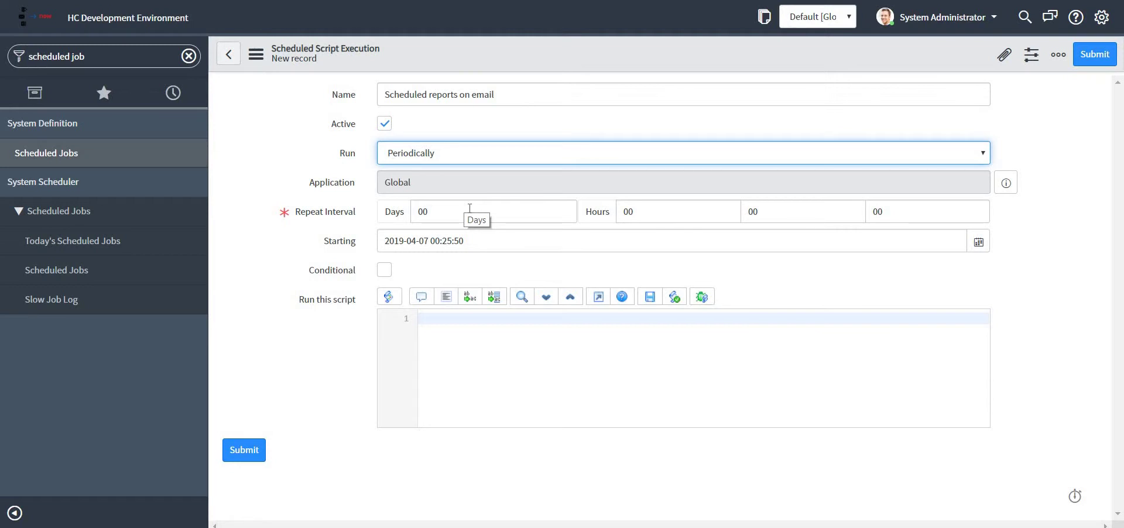
left_click(449, 160)
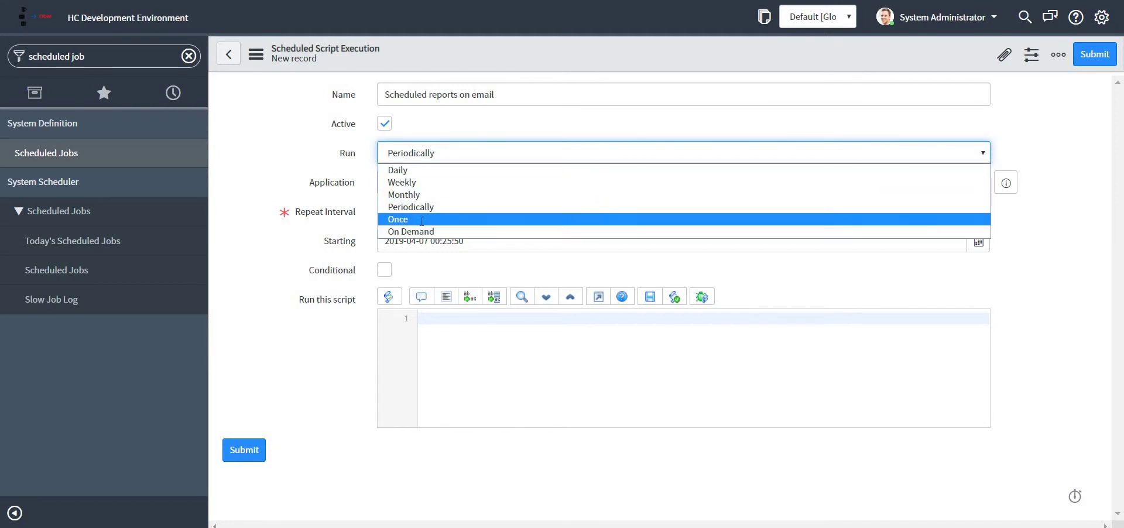
left_click(419, 220)
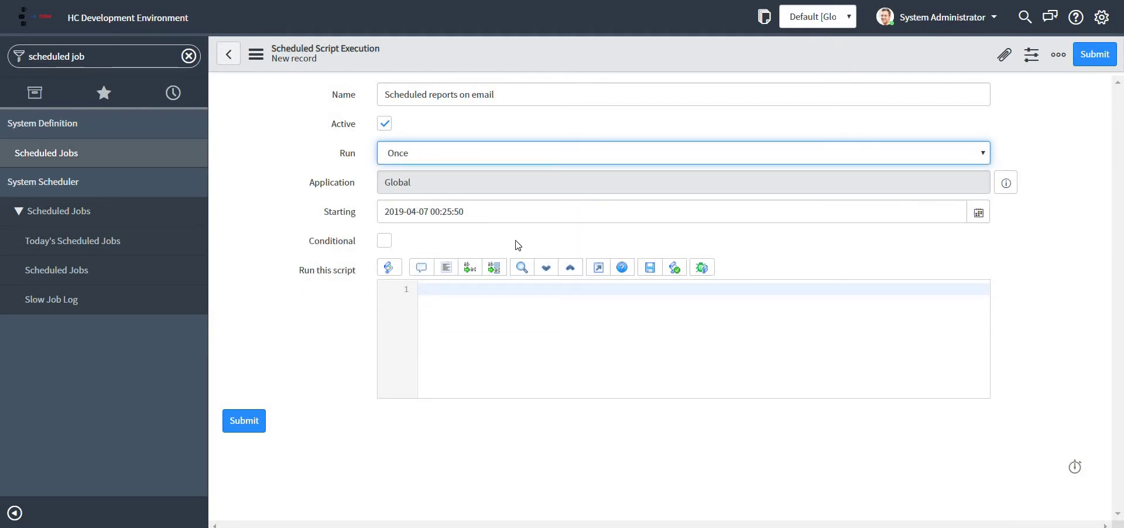
left_click(490, 155)
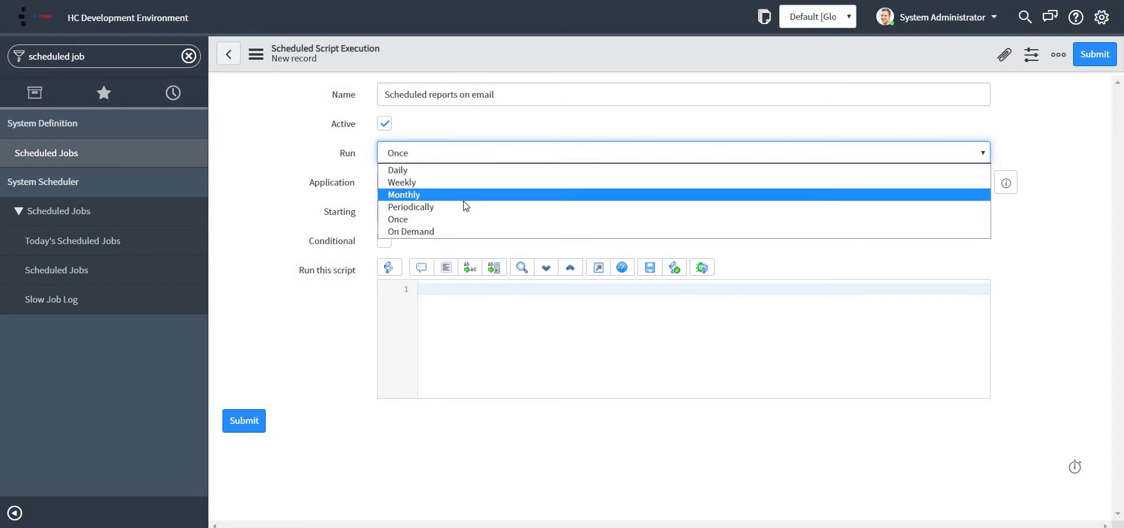
left_click(439, 231)
left_click(549, 295)
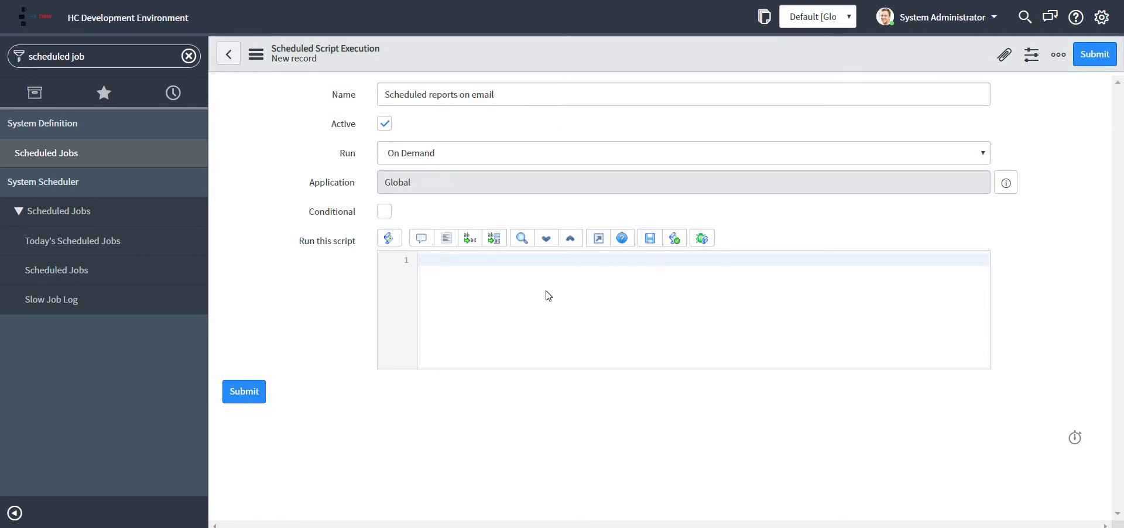
Step: Write the script lines var gr = new GlideRecord('incident'); and gr.query();
type("var gr = new Gli")
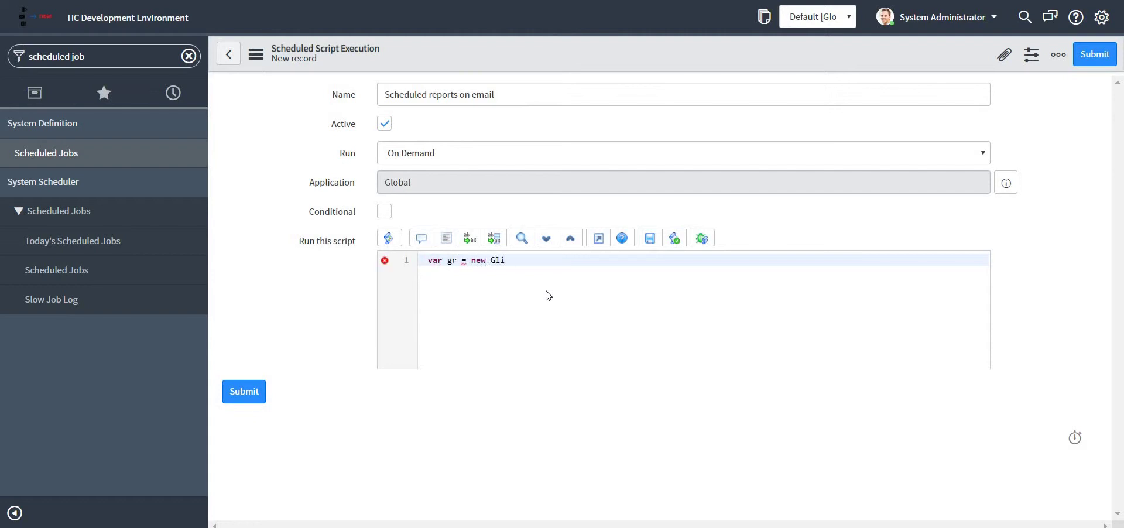
type("de")
key("ctrl+space")
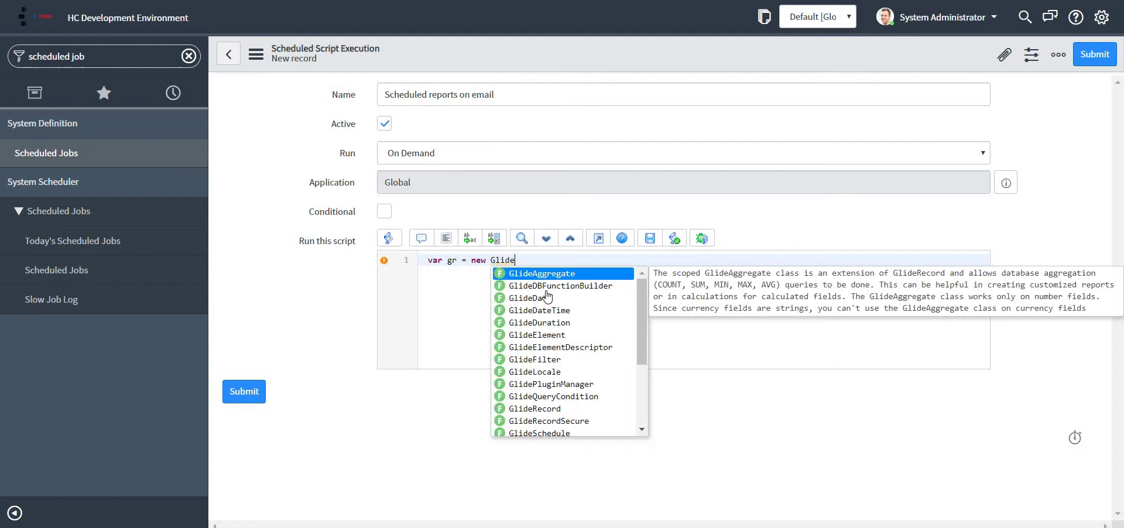
type("Re")
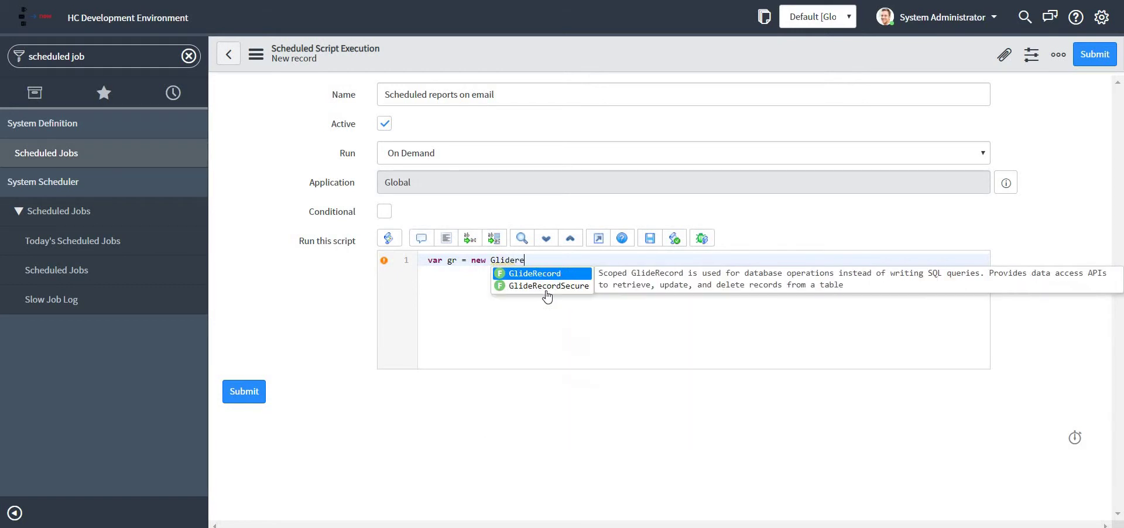
key("Return")
type("'inciden")
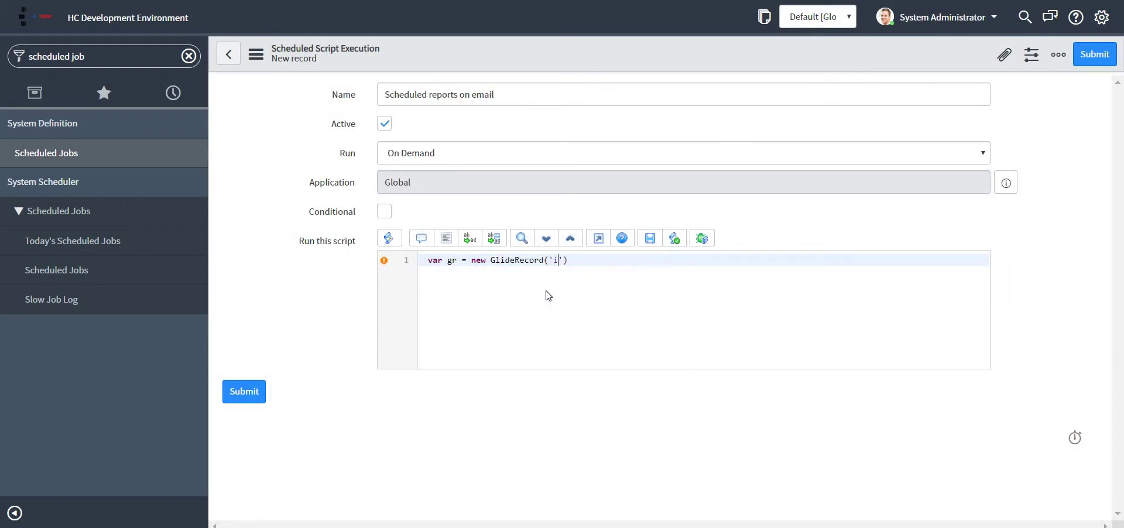
type("t');")
key("Return")
type("g")
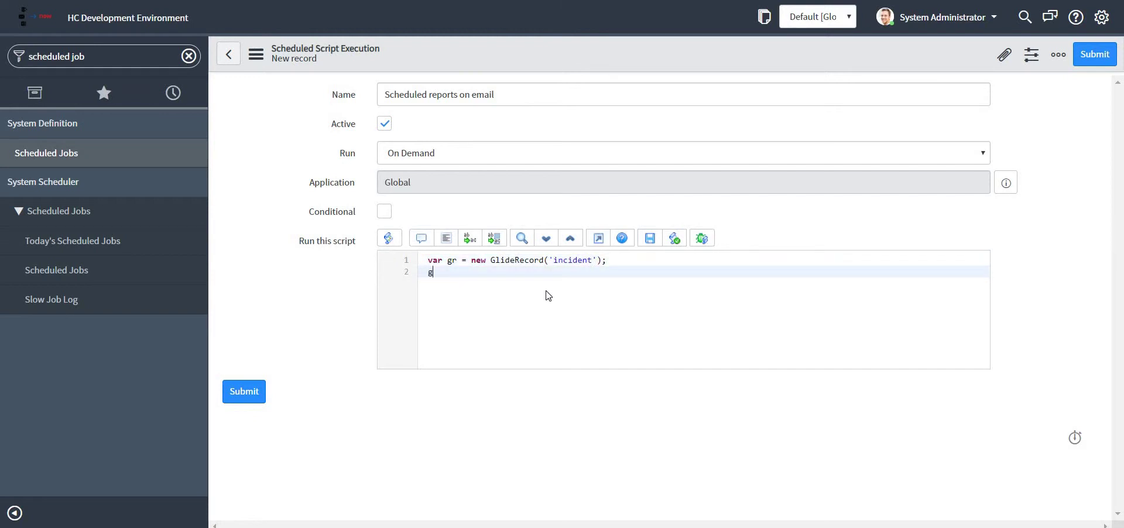
type("r.query")
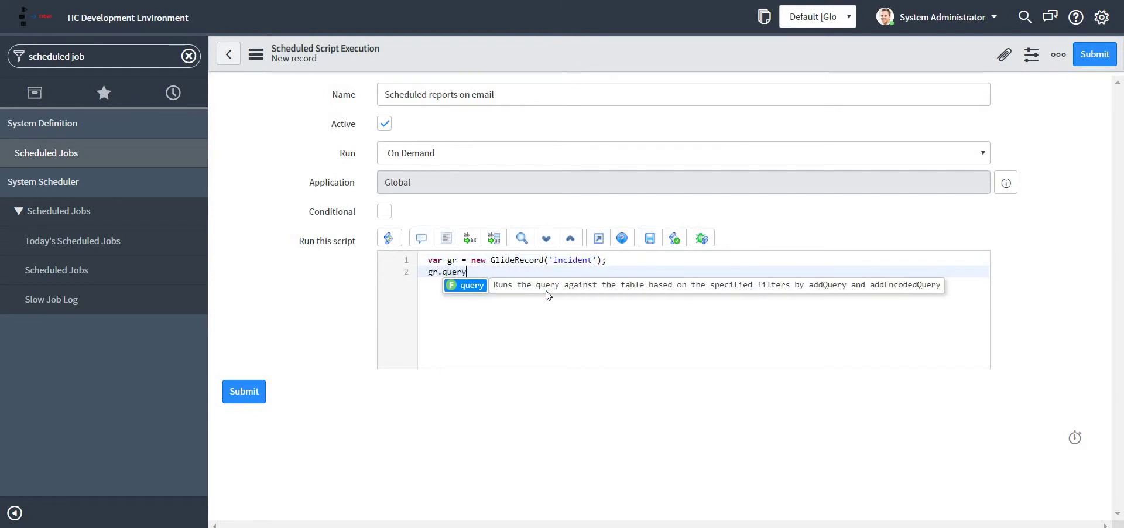
key("Return")
type(";")
key("Return")
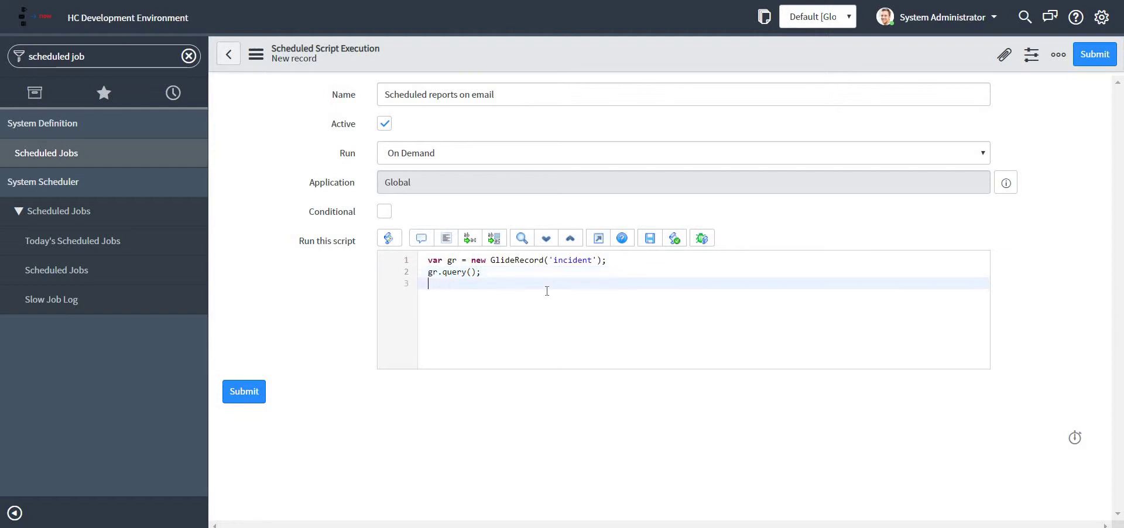
Step: Add if(gr.next()) containing gs.eventQueue('scheduledReport', gr, '', '');
type("if(gr.n")
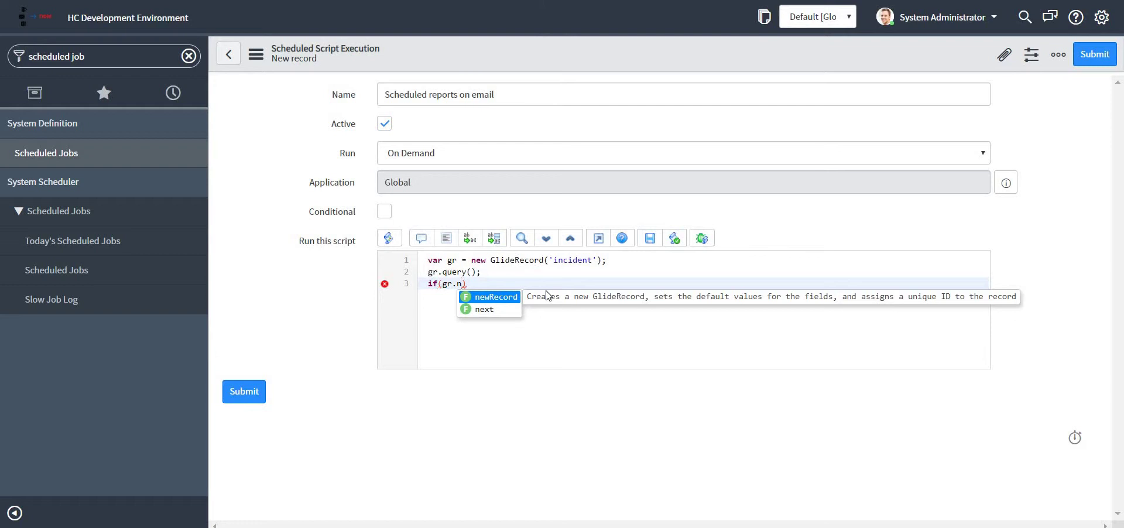
key("Down")
key("Return")
key("End")
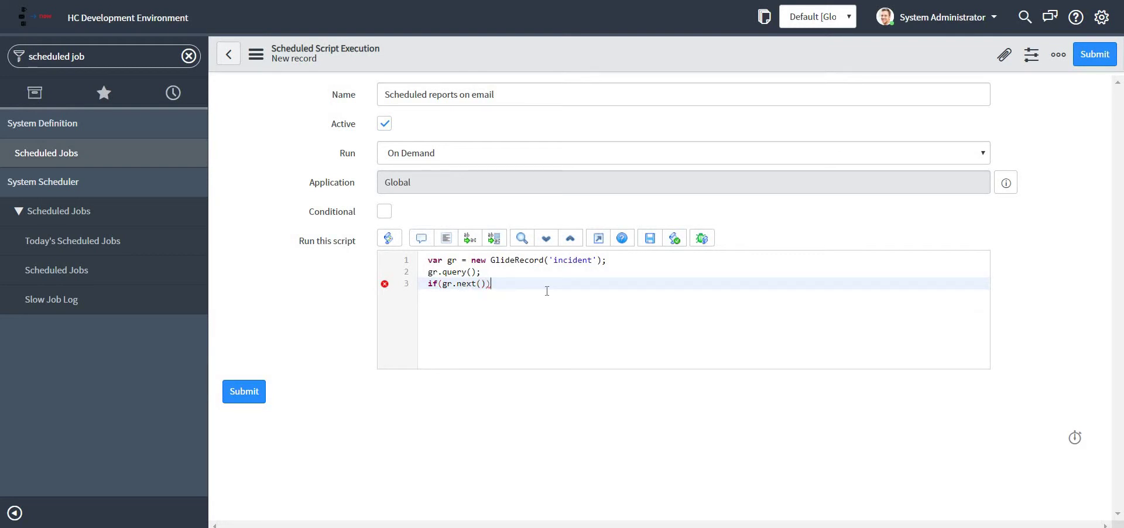
key("Return")
type("gs.")
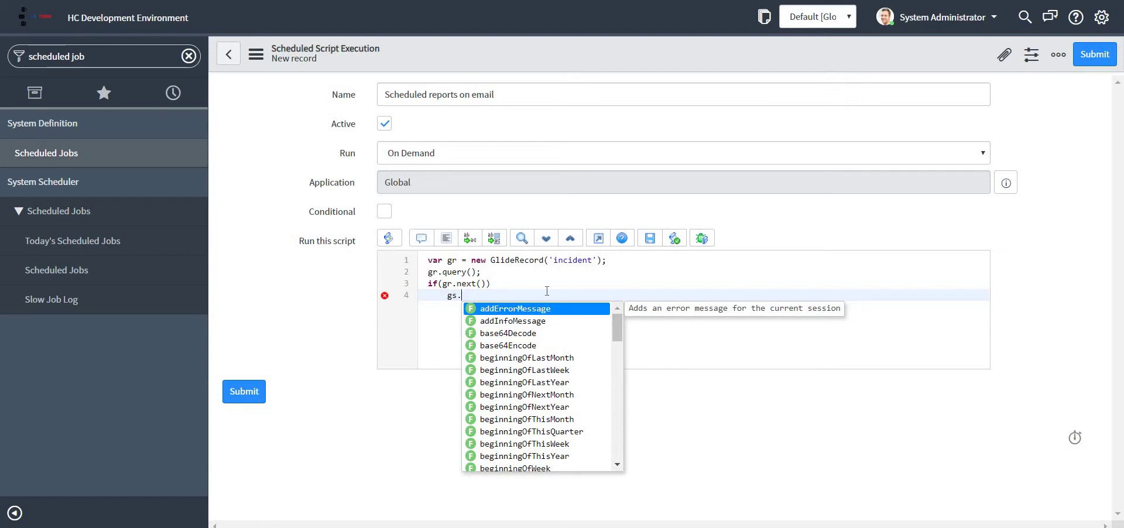
type("ev")
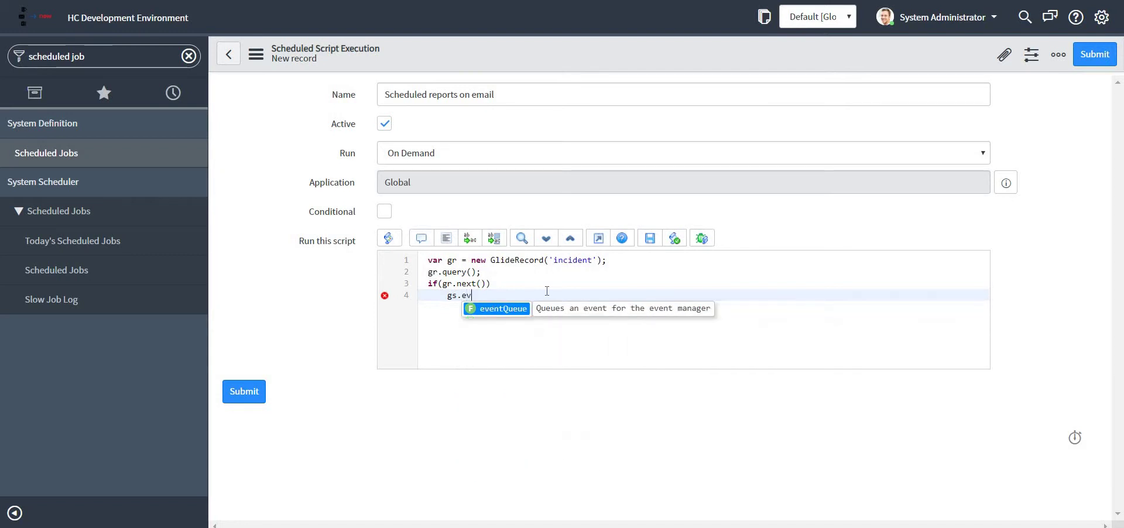
key("Return")
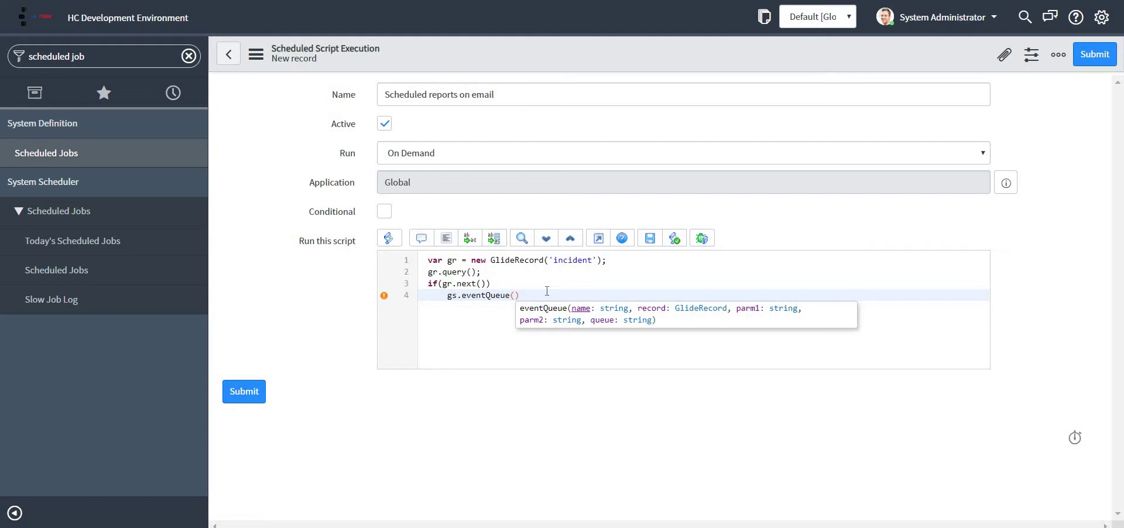
type("'schedule")
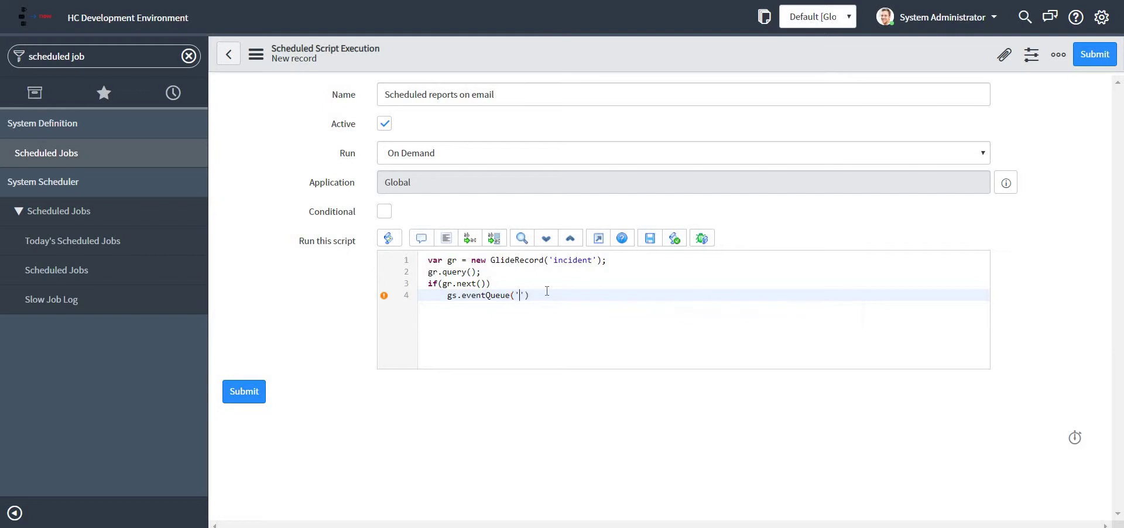
type("dReport', gr, '', '');")
double_click(565, 295)
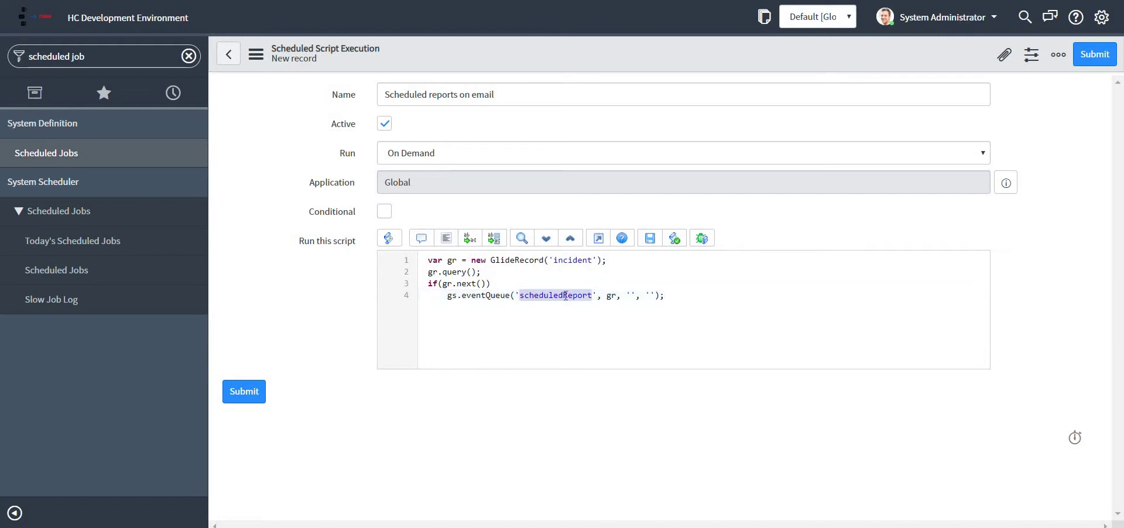
left_click(735, 284)
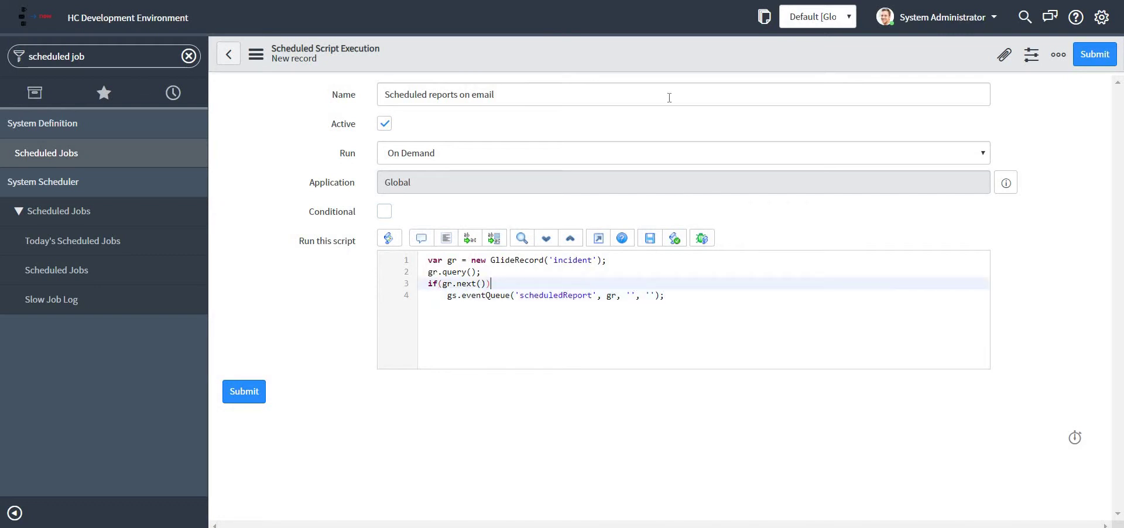
right_click(661, 51)
Step: Save the job, then filter the navigator by 'event' and open the Event Registry
left_click(676, 57)
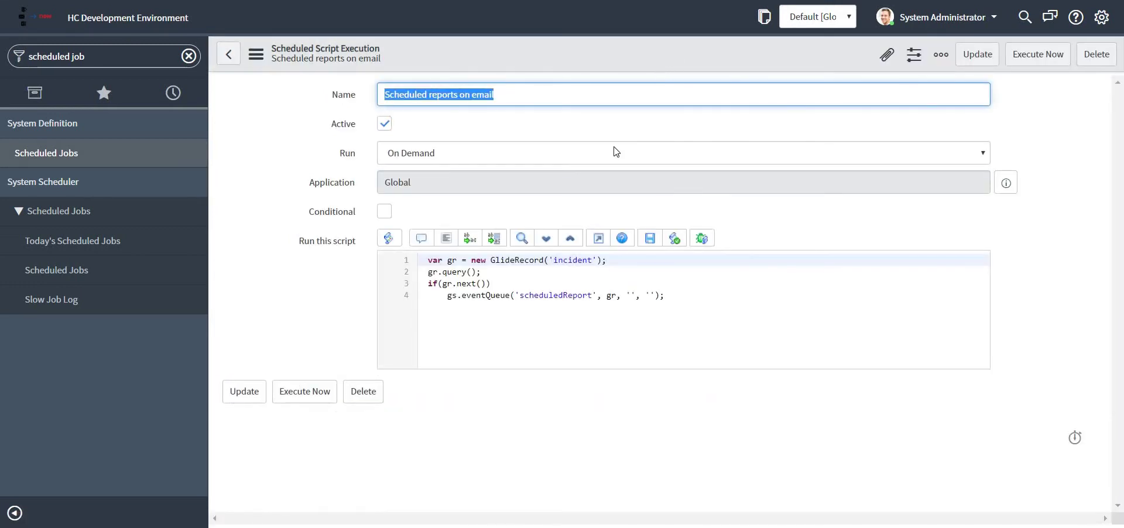
left_click(56, 56)
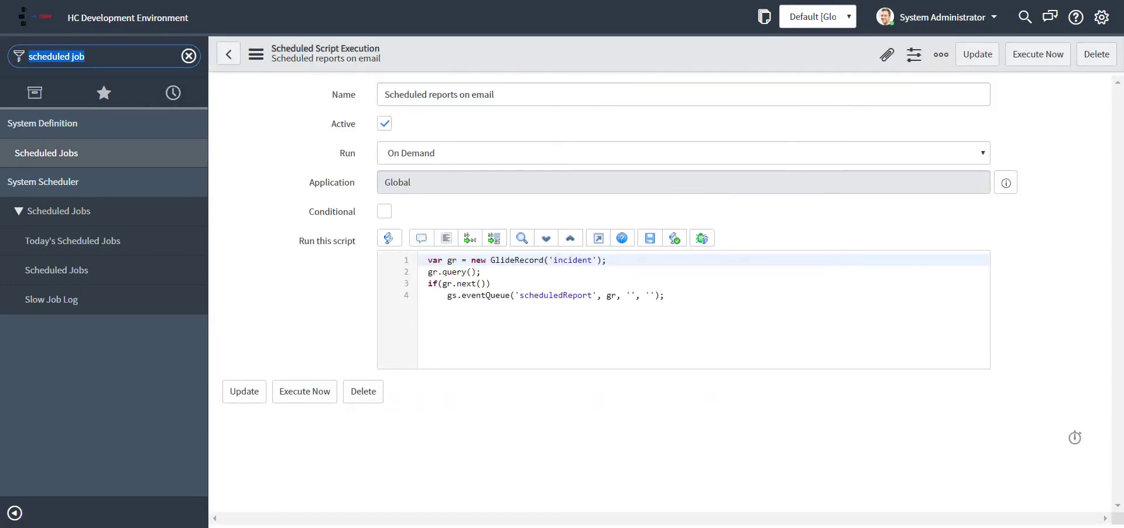
type("event")
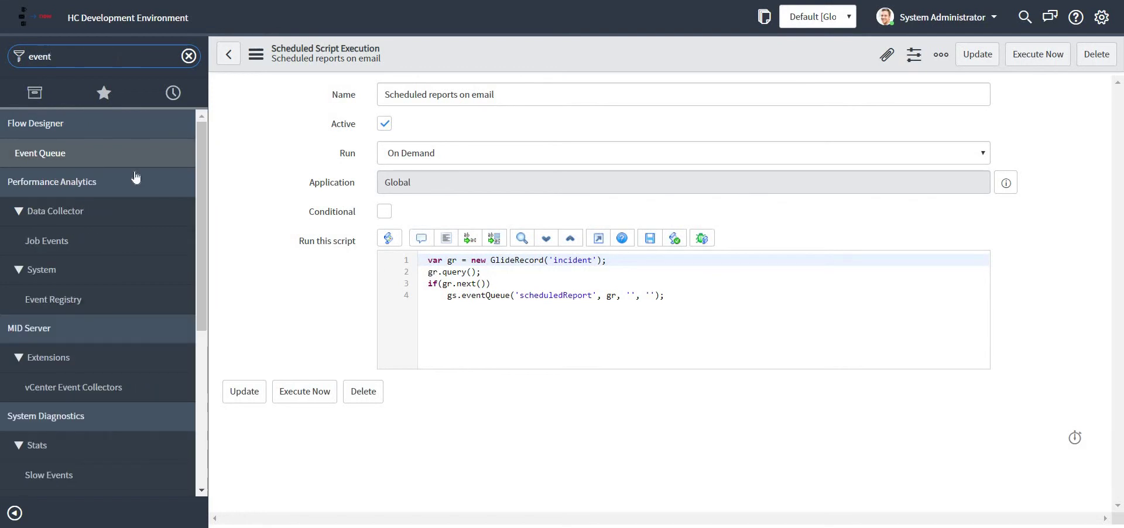
scroll(73, 420, "down", 5)
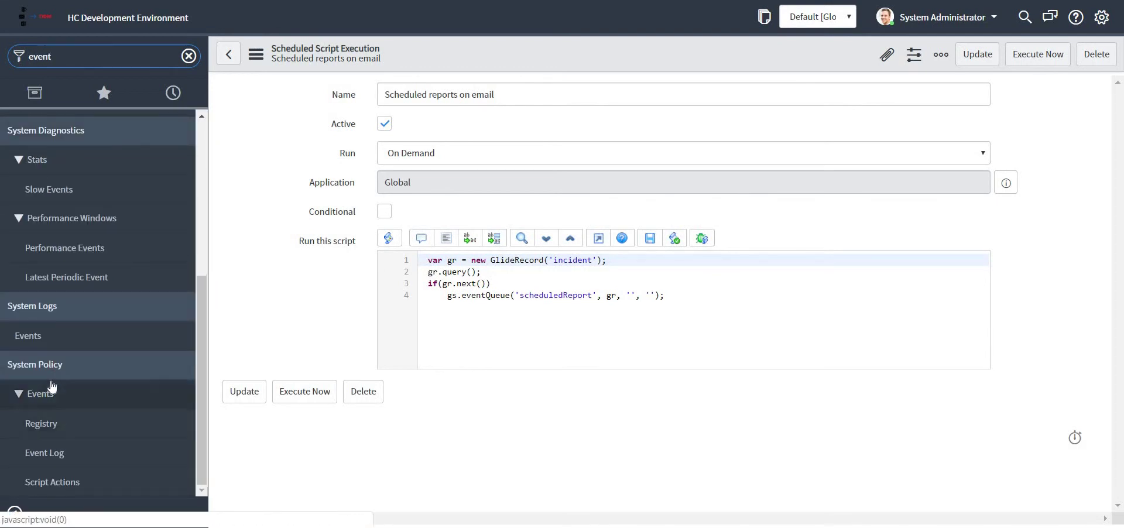
left_click(45, 424)
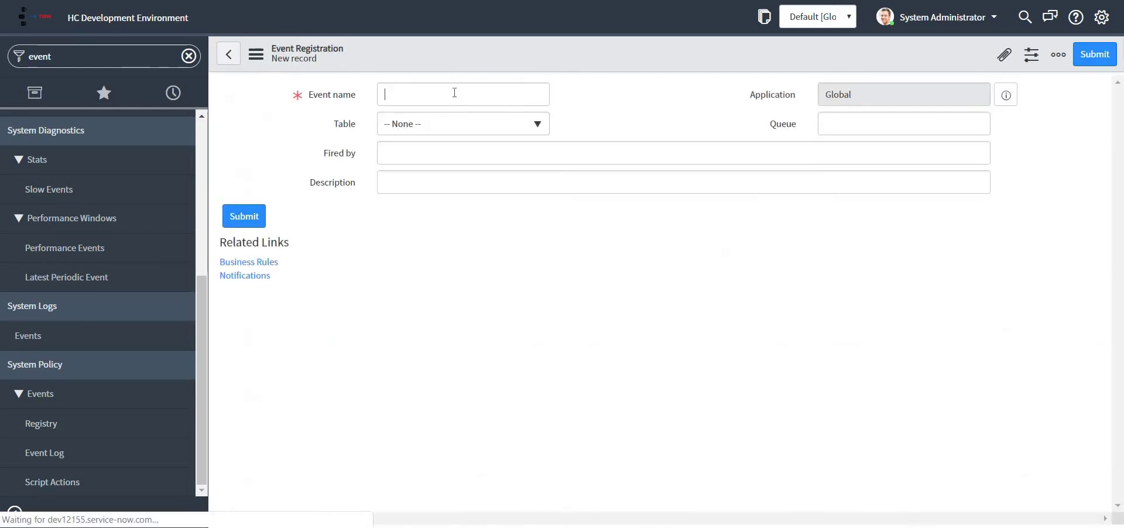
Step: Enter 'scheduledReport' as the event name and save the registration
type("scheduledReport")
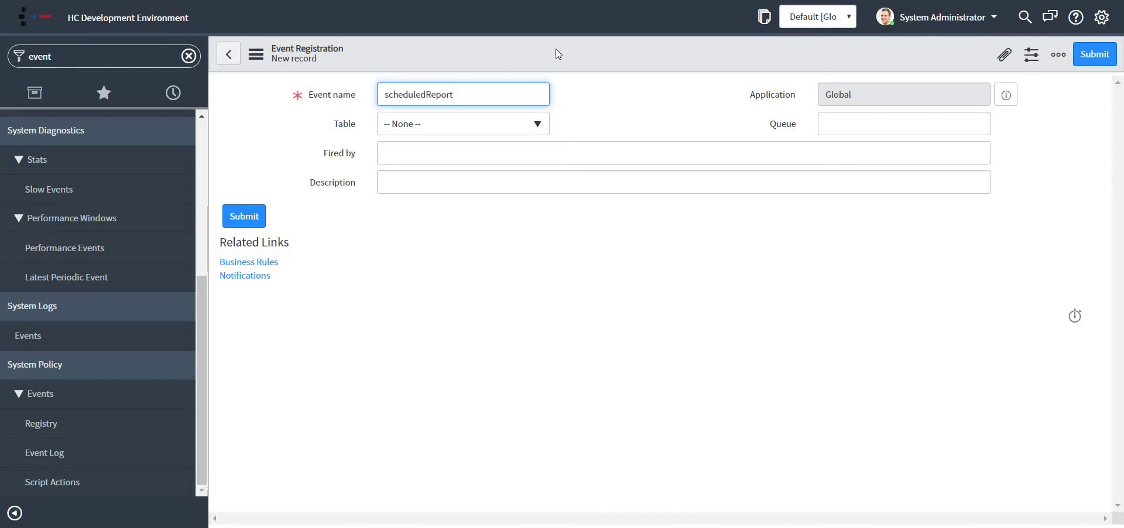
right_click(567, 46)
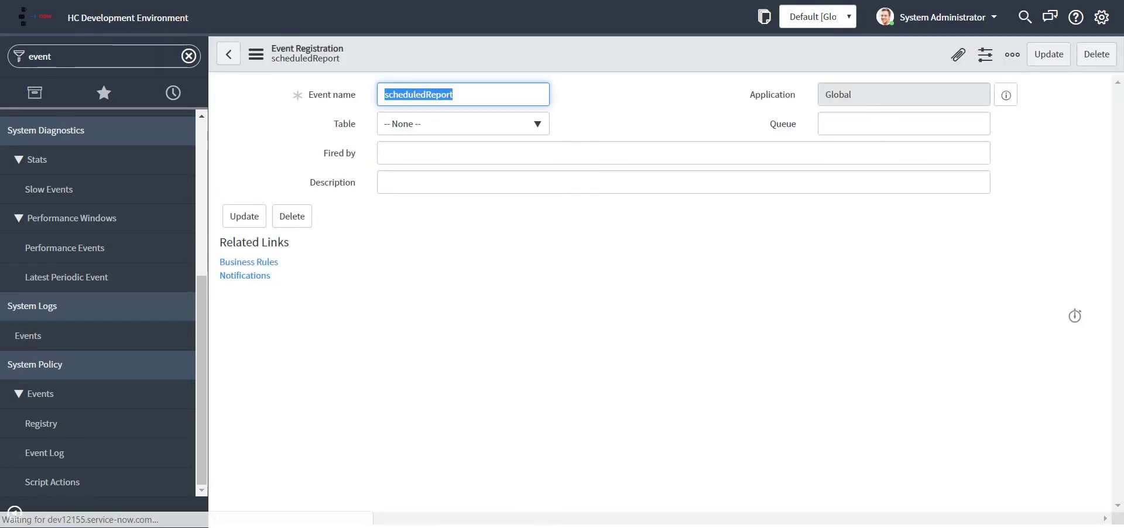
left_click(100, 56)
Step: Filter the navigator by 'notification' and open the Email Notifications list
type("noti")
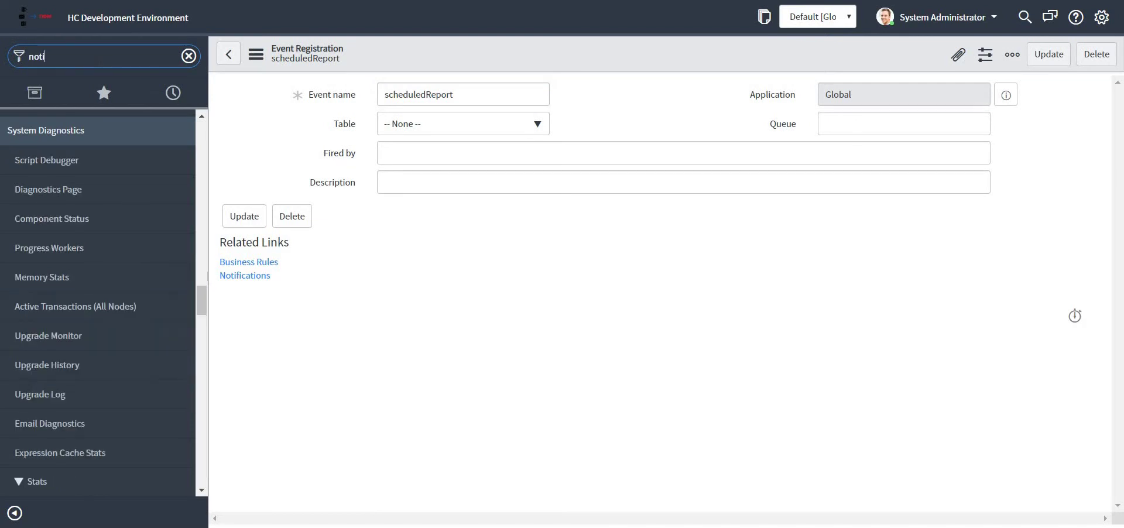
type("fi")
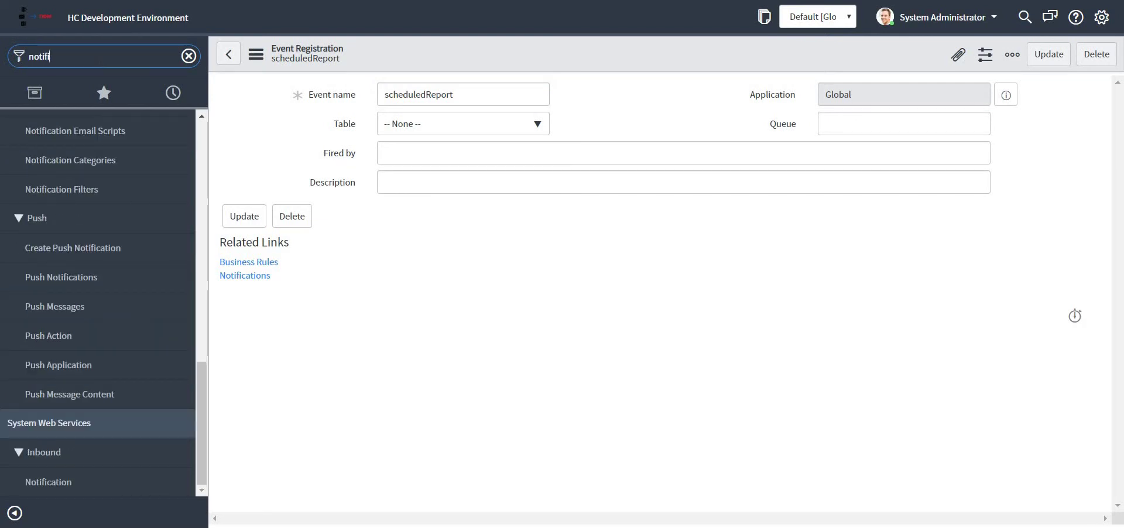
type("cation")
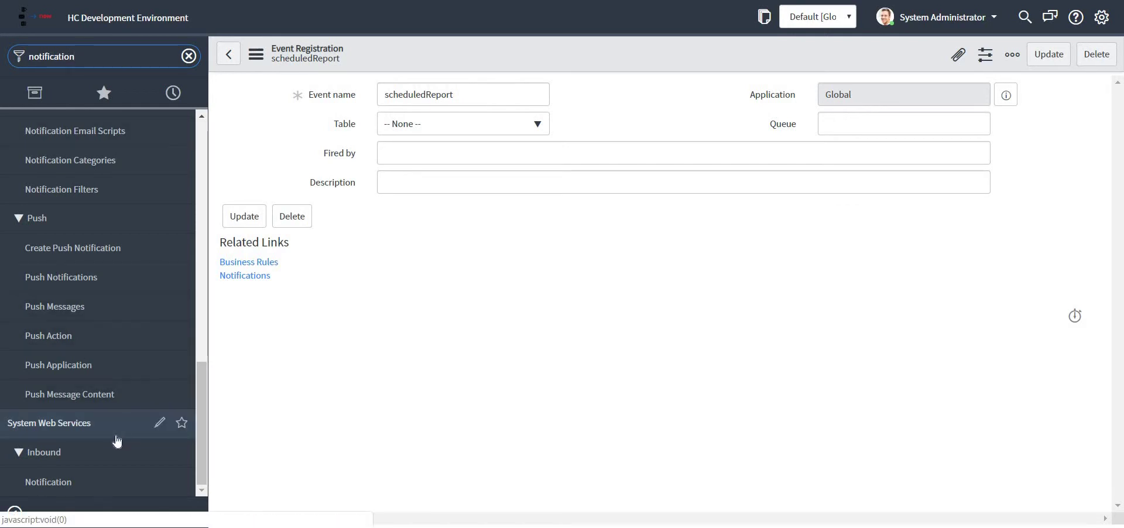
scroll(118, 442, "up", 4)
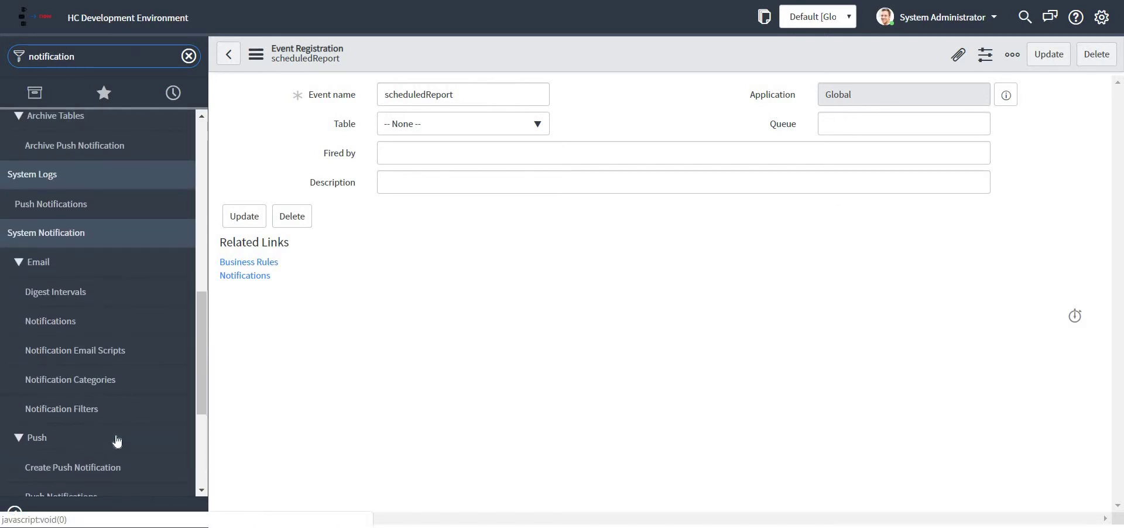
left_click(66, 322)
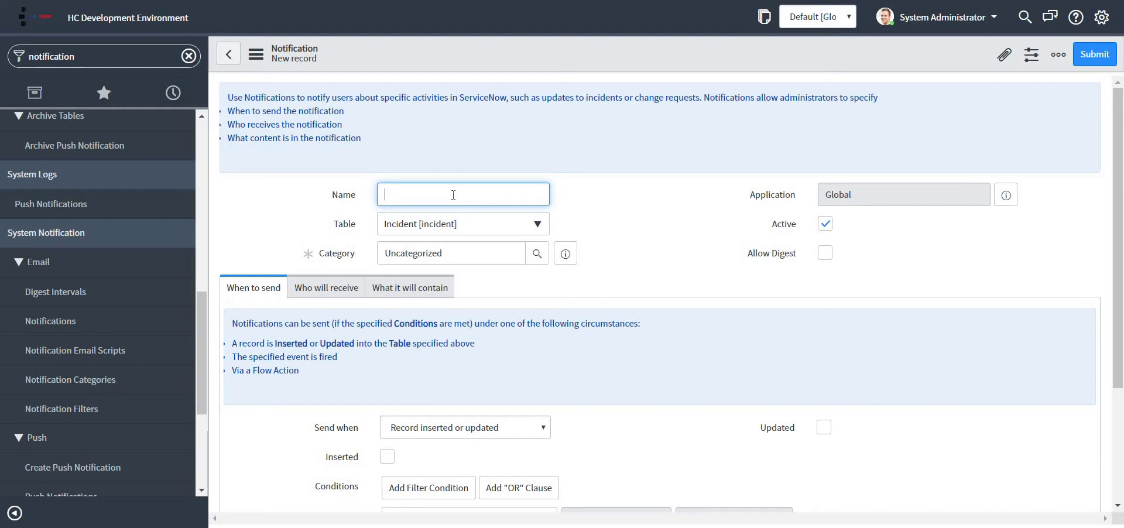
Step: Name it 'Triigered reports' and send it when the scheduledReport event is fired
type("Triigered reports")
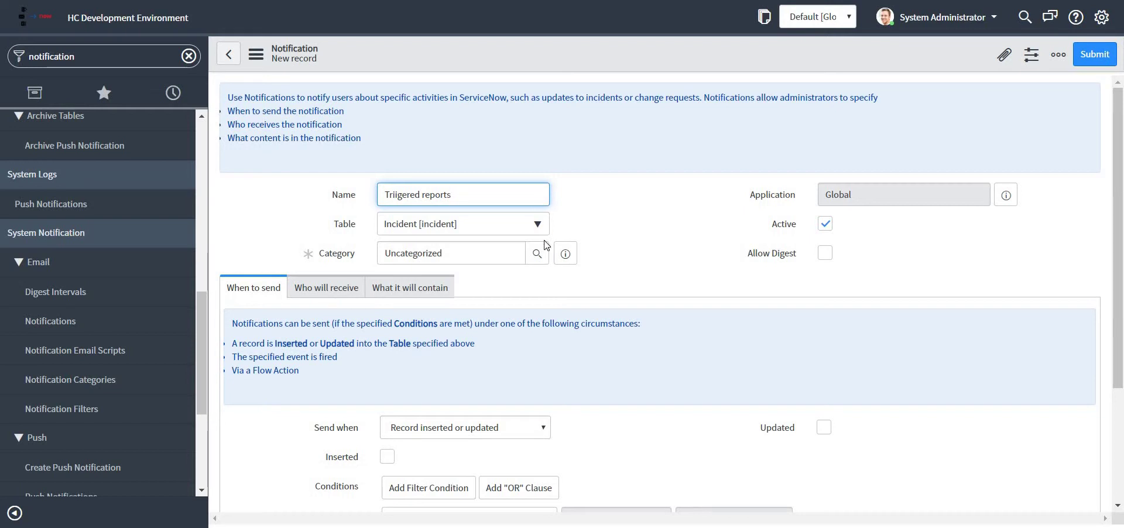
scroll(532, 237, "down", 1)
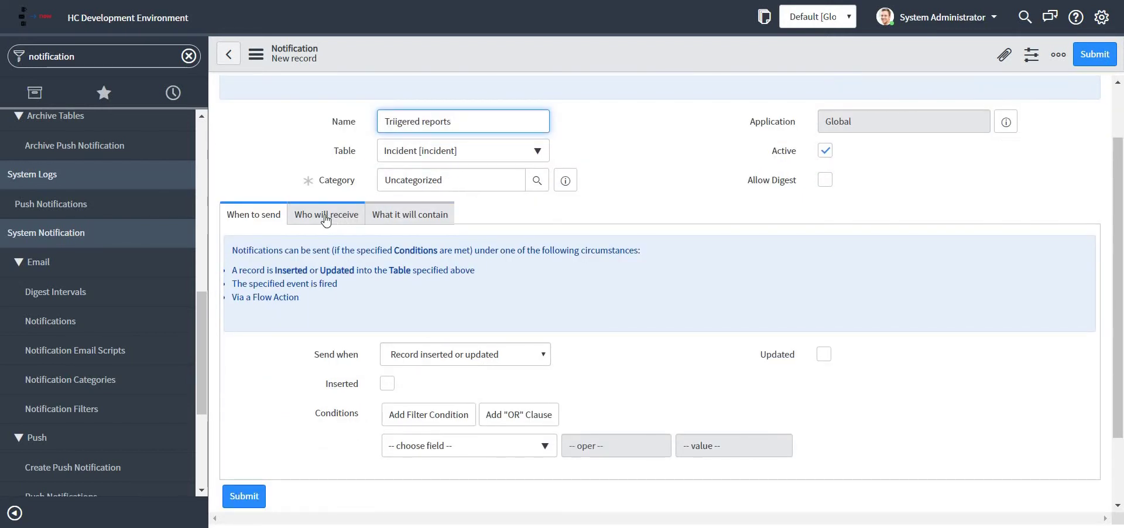
left_click(476, 356)
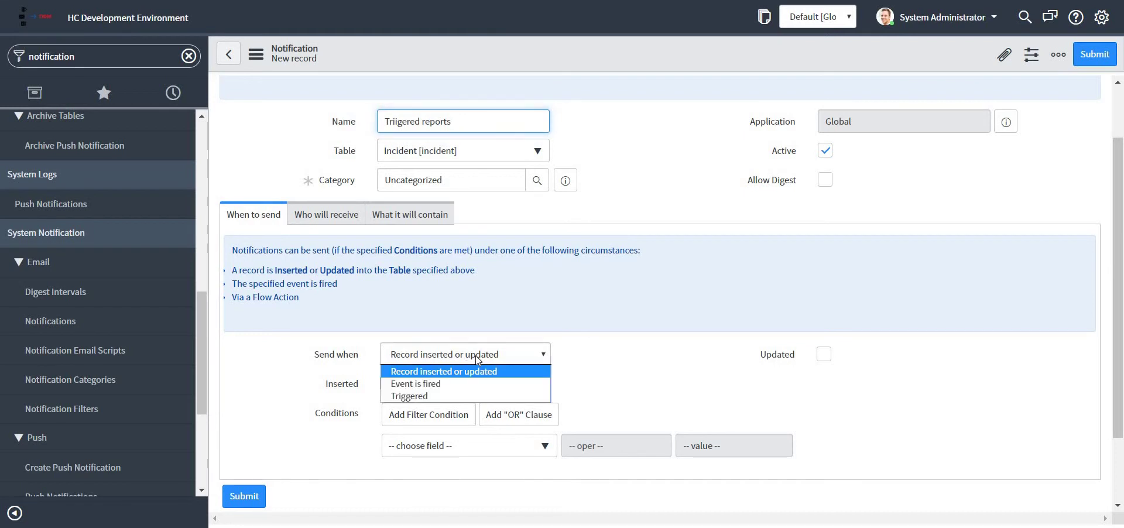
left_click(473, 383)
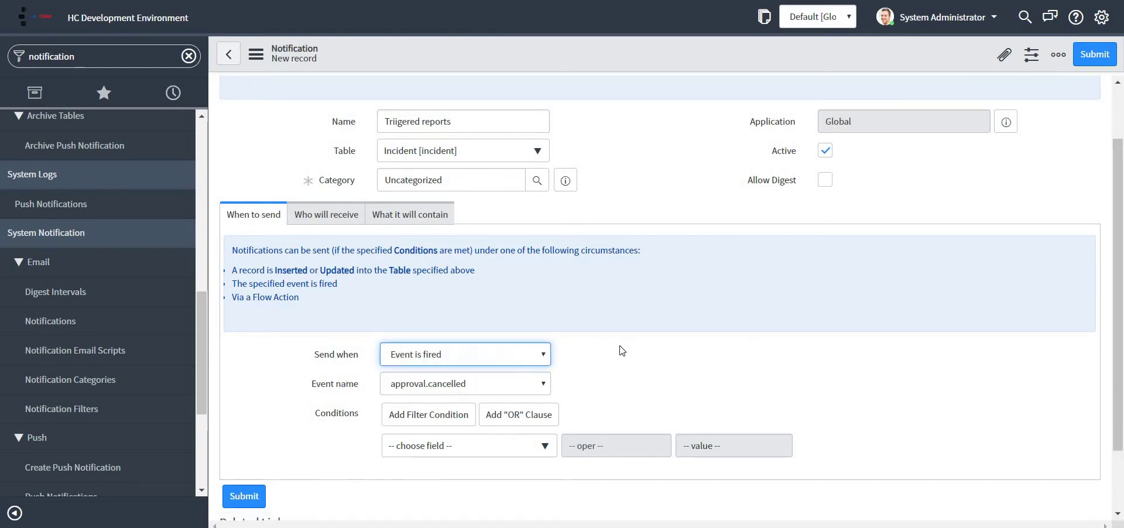
scroll(547, 350, "down", 1)
left_click(494, 306)
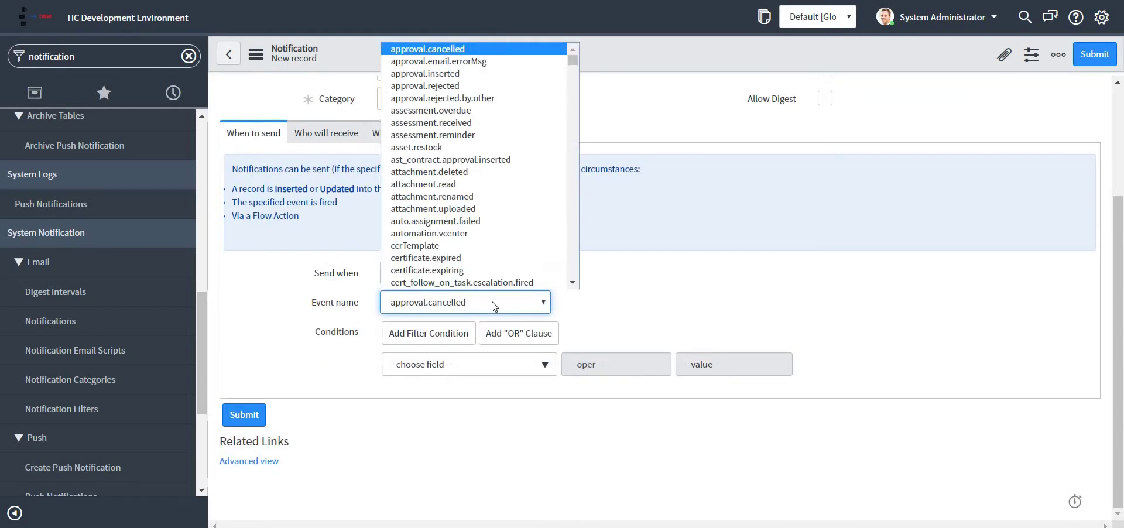
key("s")
key("c")
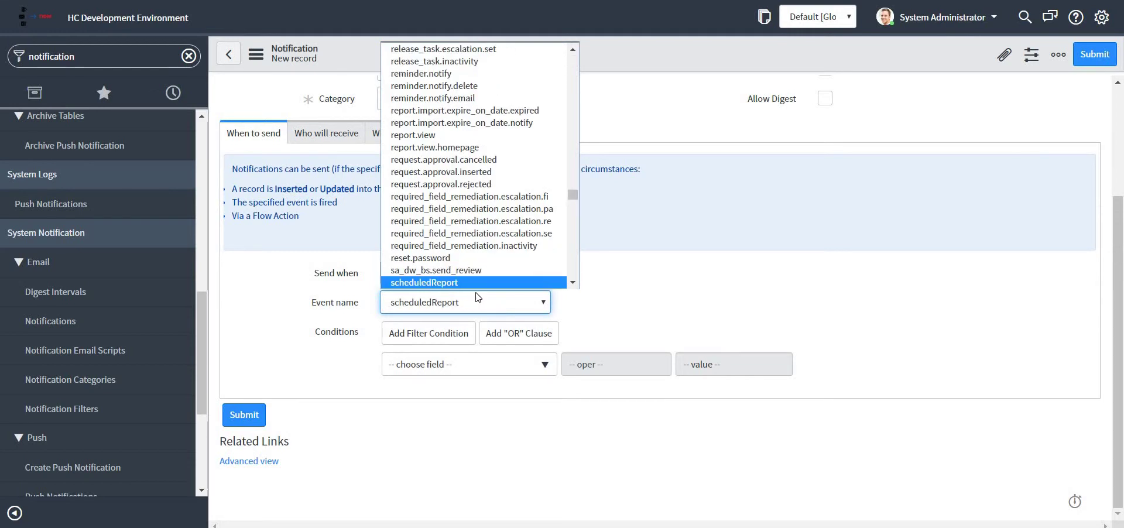
left_click(469, 283)
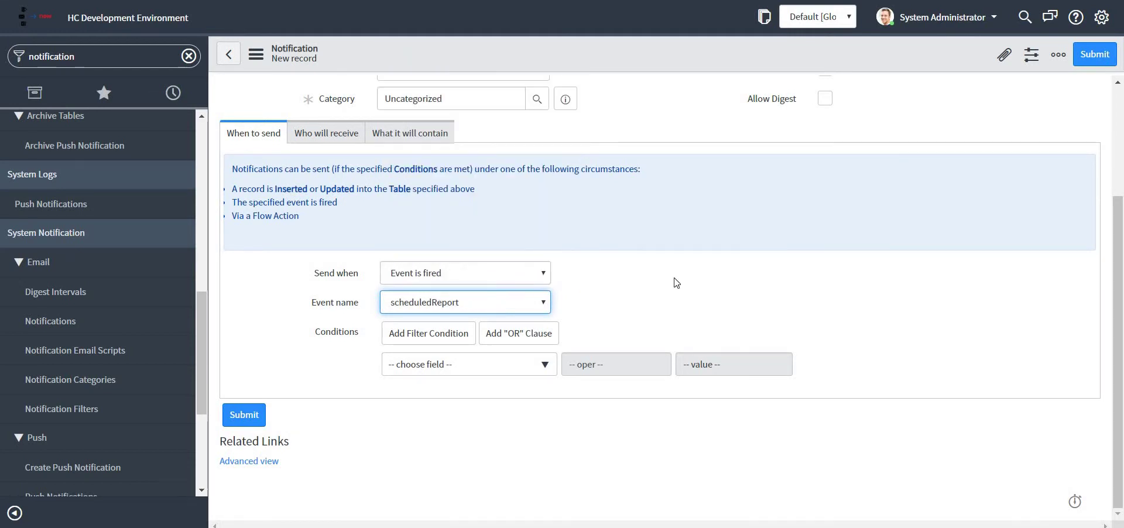
scroll(677, 283, "up", 5)
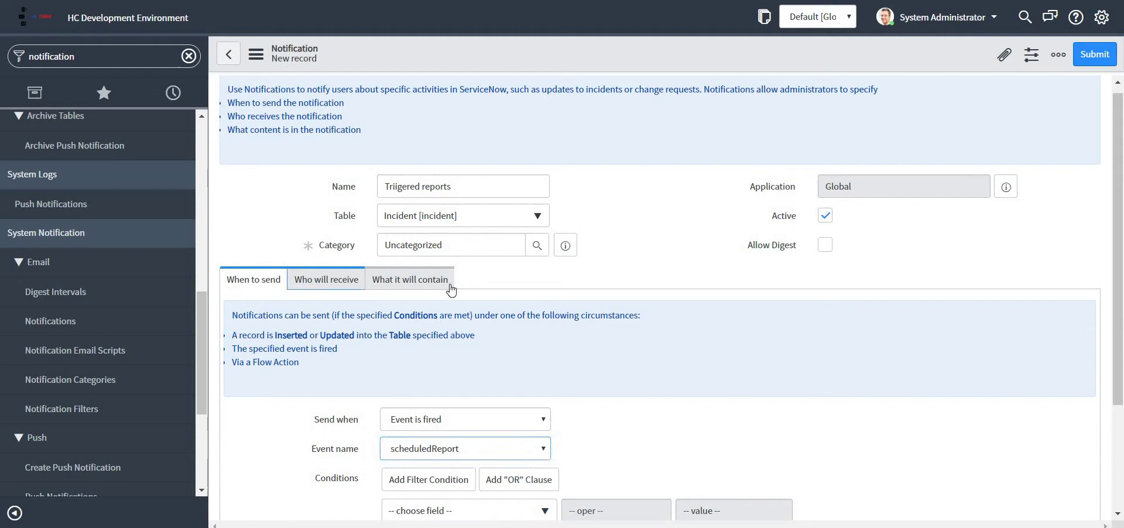
Step: In Who will receive, add the user by entering their e-mail address in Users
left_click(336, 281)
scroll(586, 319, "down", 3)
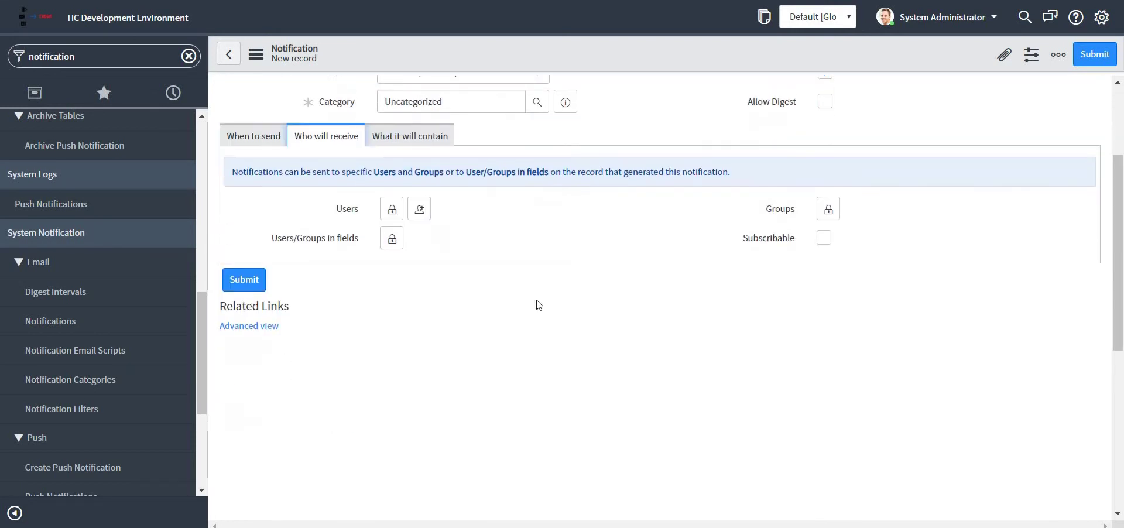
left_click(392, 209)
left_click(439, 358)
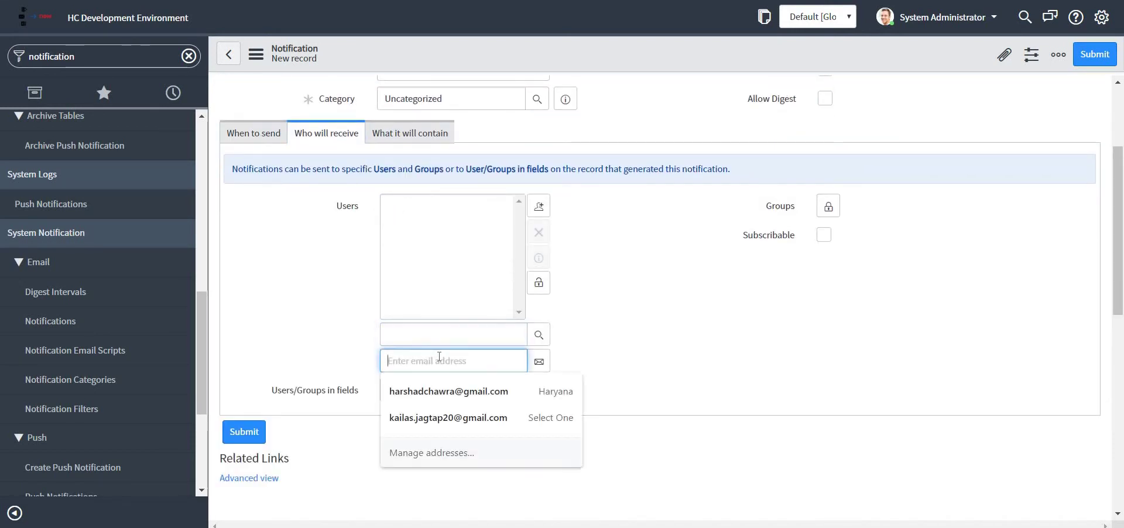
type("harshaf")
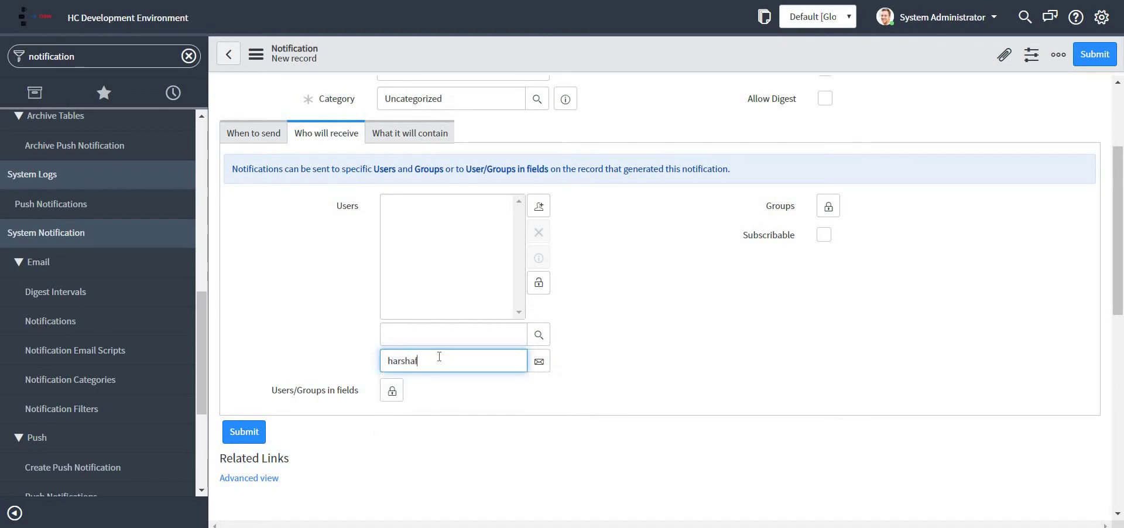
key("BackSpace")
type("d")
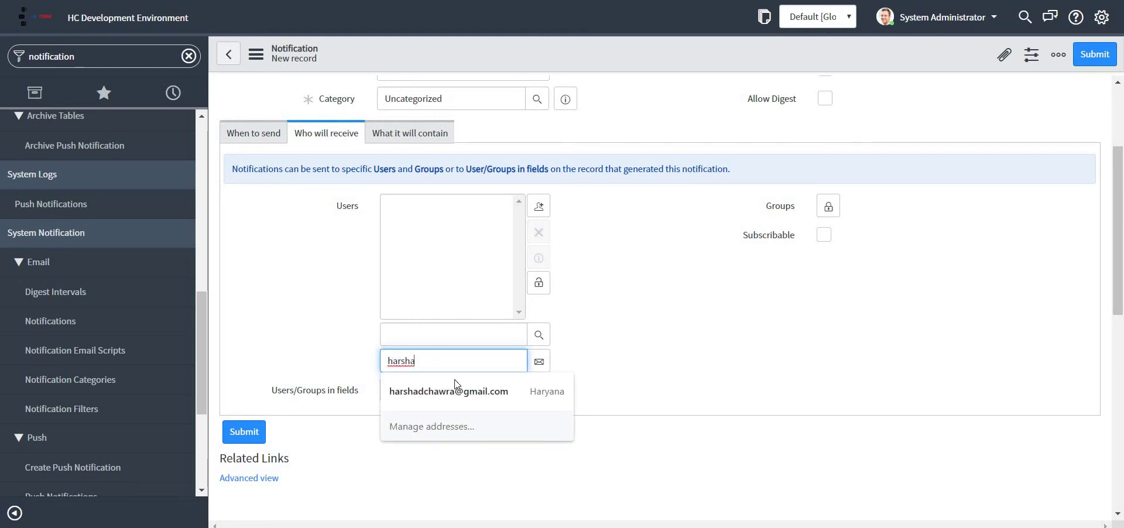
left_click(460, 392)
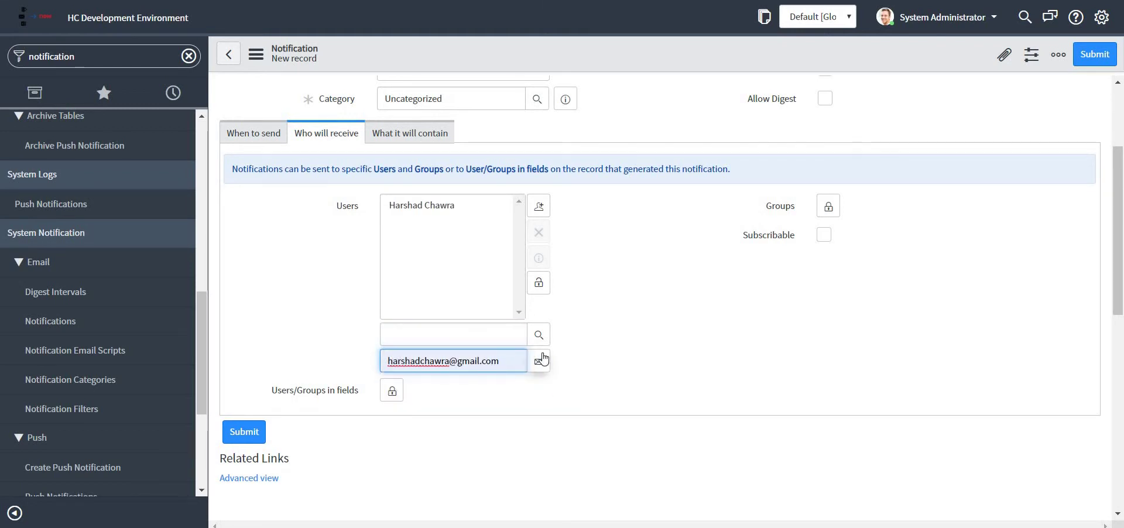
left_click(539, 282)
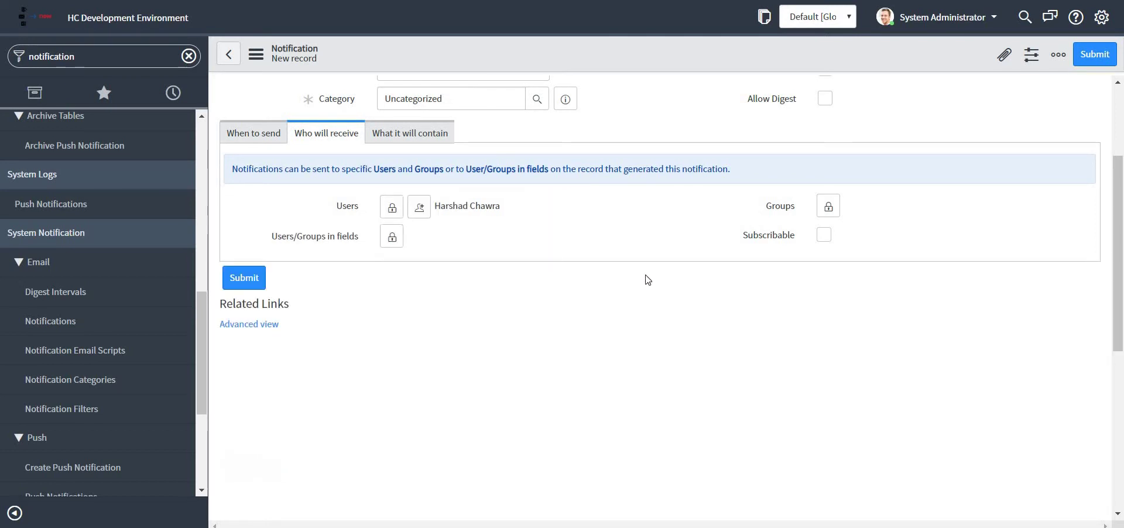
Step: Set the email subject to 'Incident Report'
left_click(430, 134)
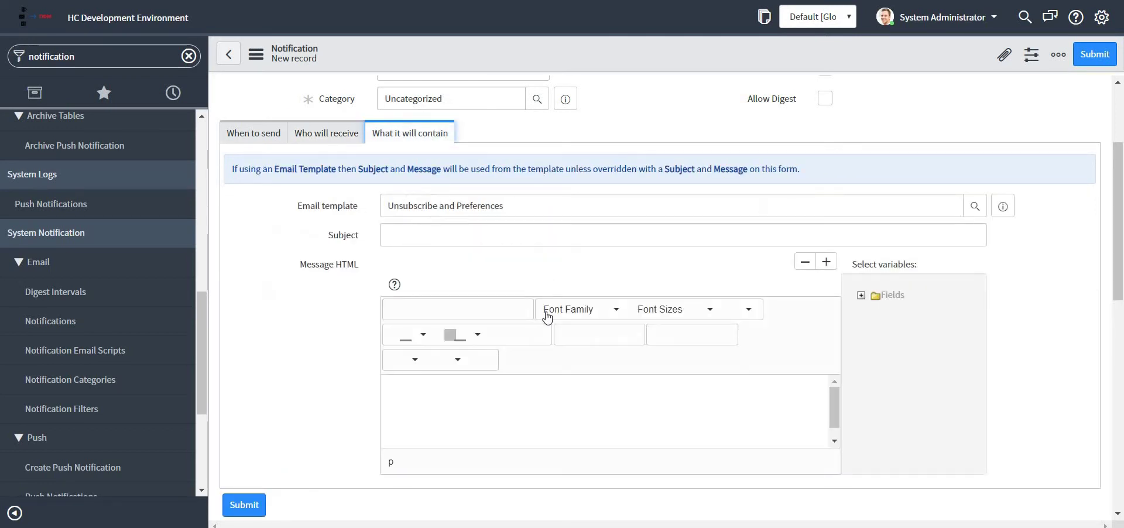
left_click(496, 233)
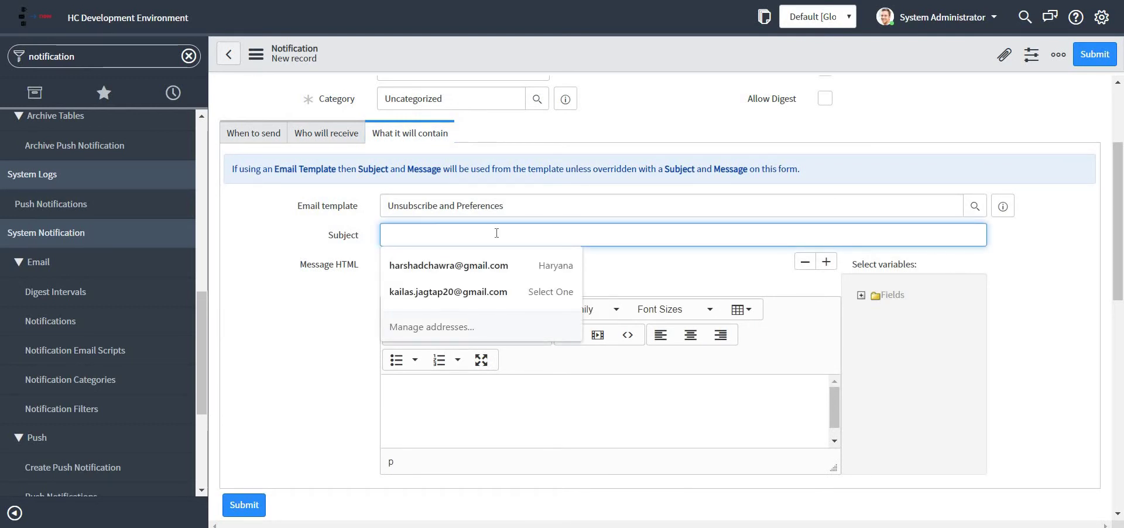
type("In")
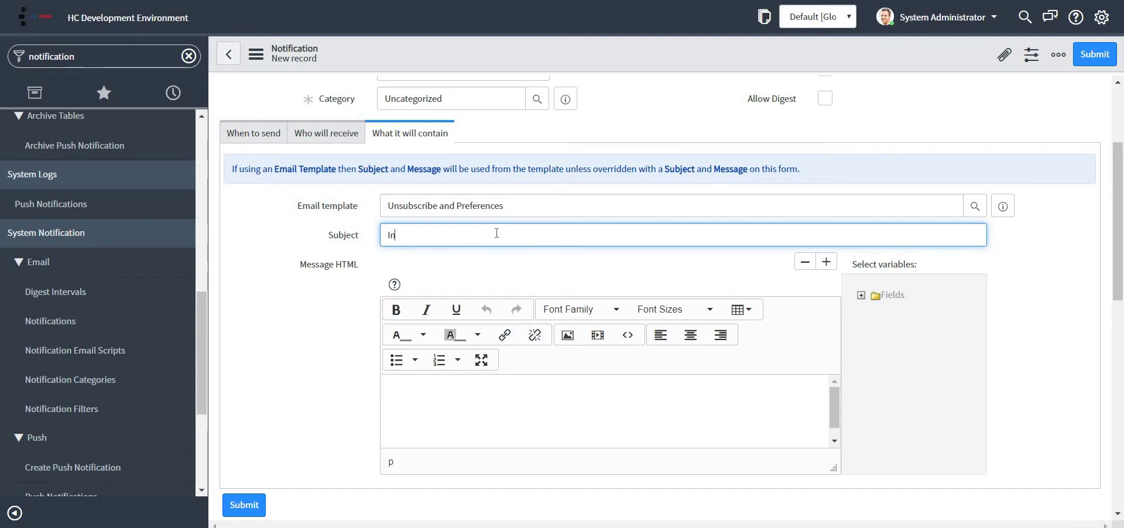
type("cident Report")
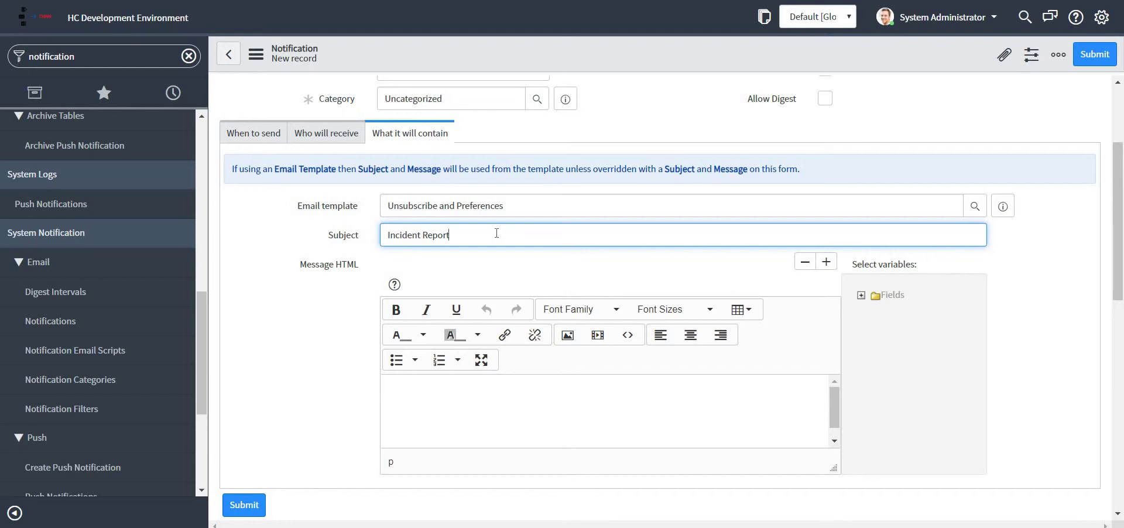
Step: Write 'Hi, Please find attached report.' in the message, followed by a ${report:reportID:} line
scroll(613, 359, "down", 1)
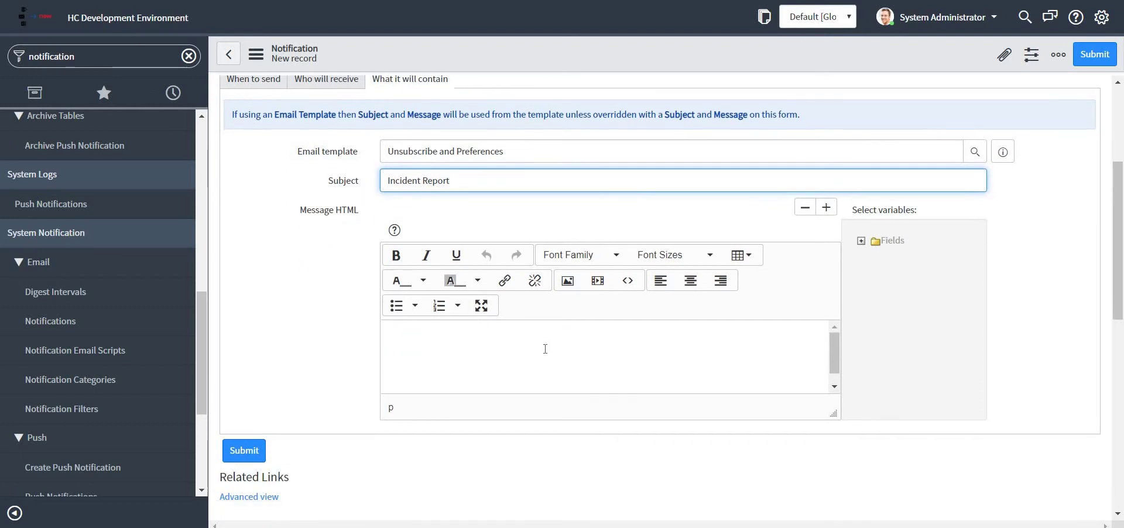
left_click(476, 323)
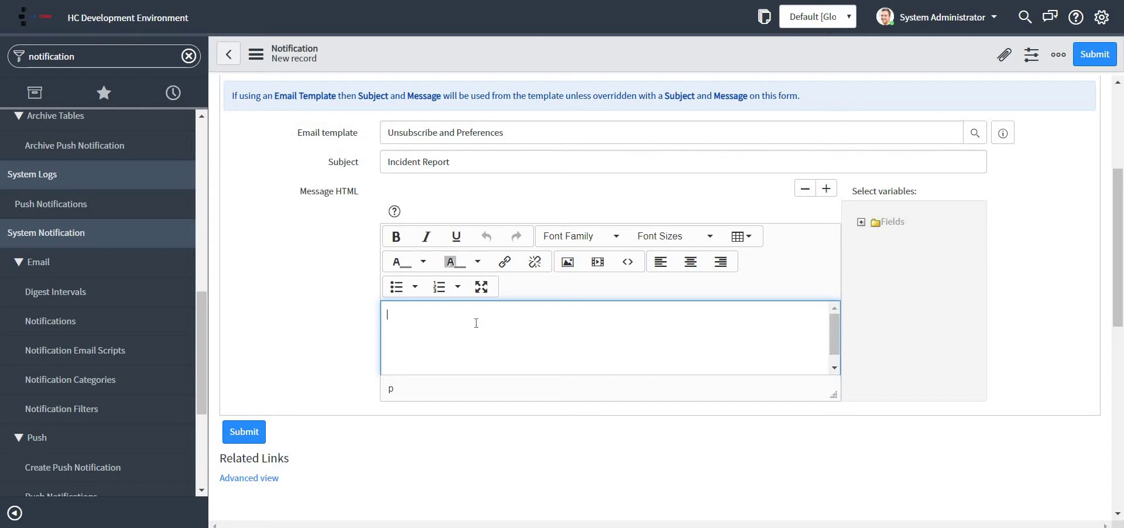
type("Hi")
type(" A")
type("Please")
type(" find ")
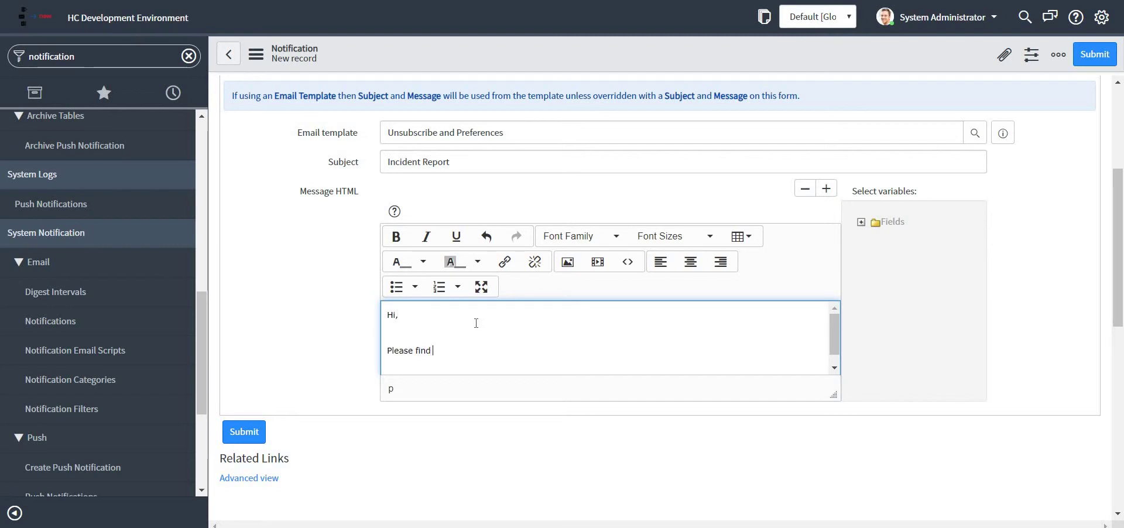
type("attached ")
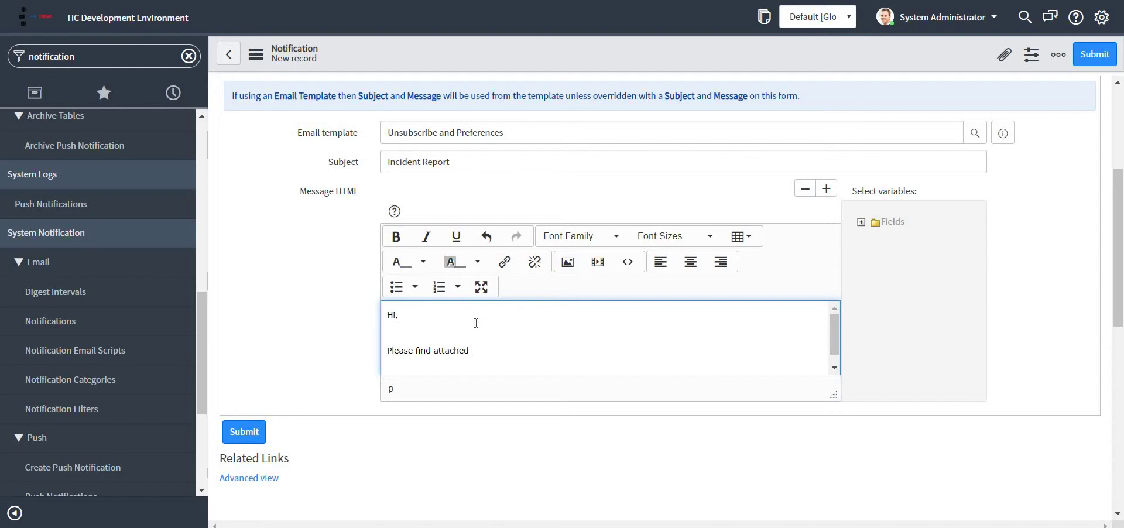
type("report.")
key("Return")
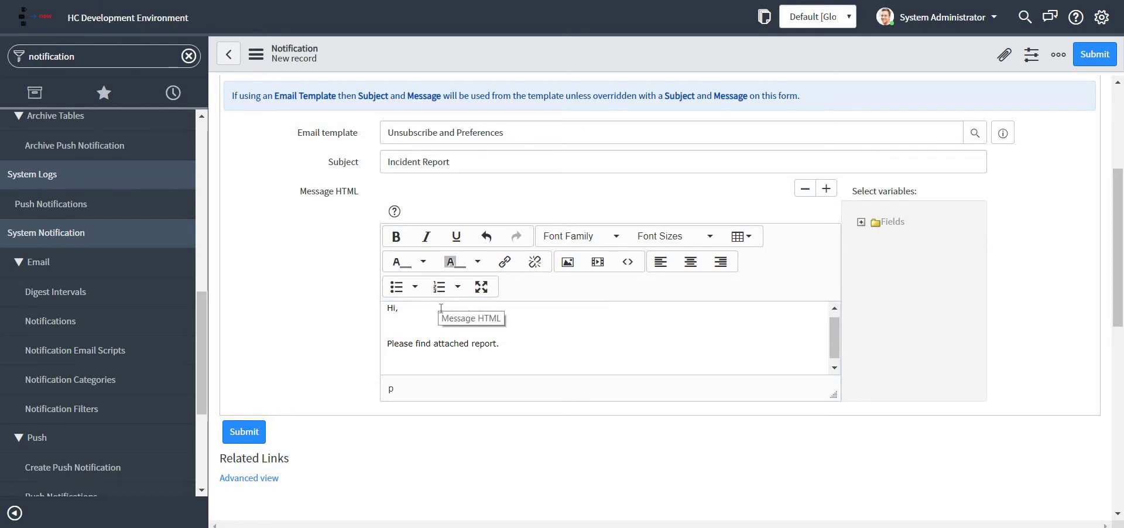
left_click(410, 359)
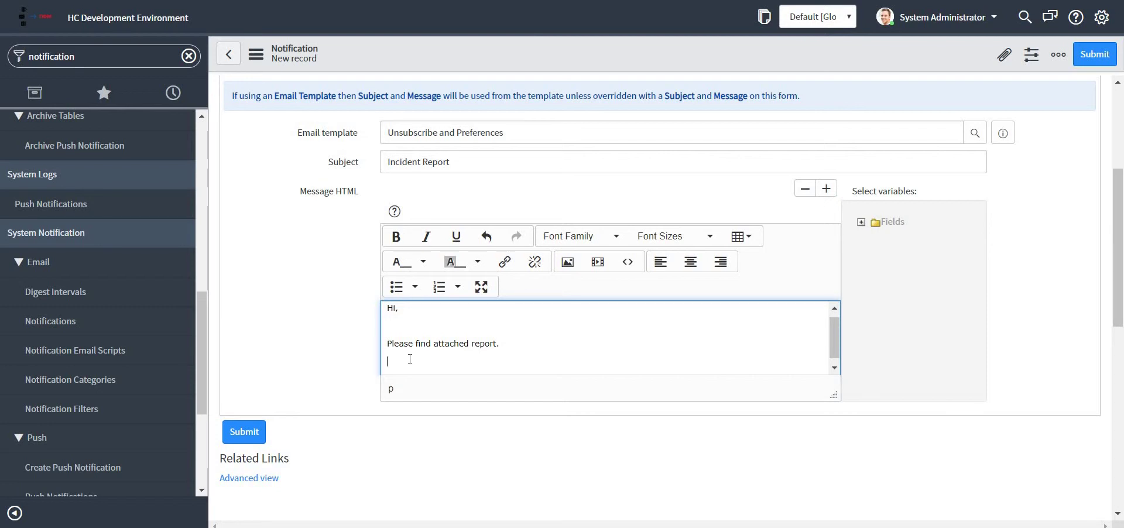
type("${report:reportID:}")
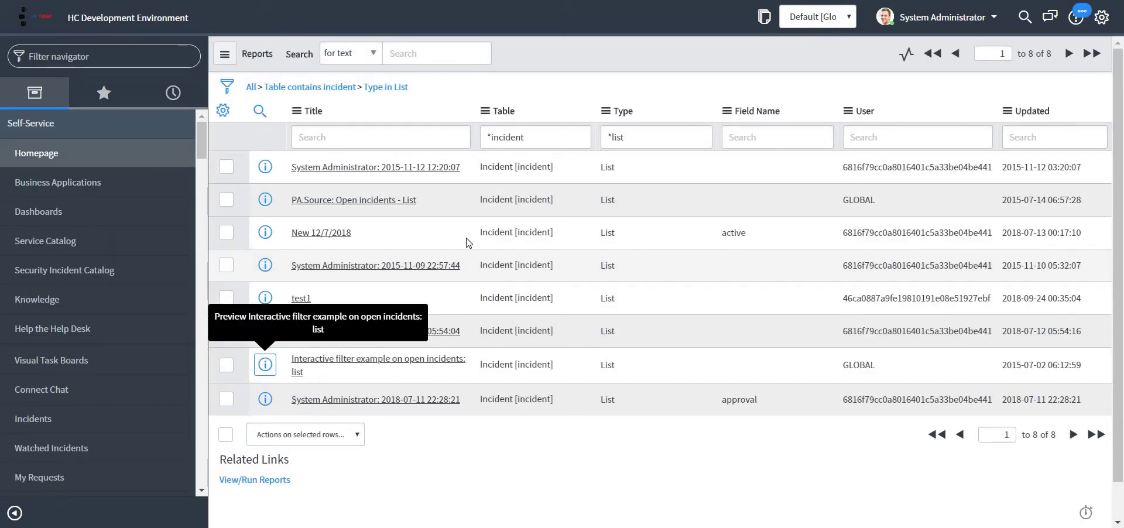
Step: Paste the PA.Source: Open incidents - List report's sys_id unformatted into the report placeholder, appending :xls
right_click(390, 202)
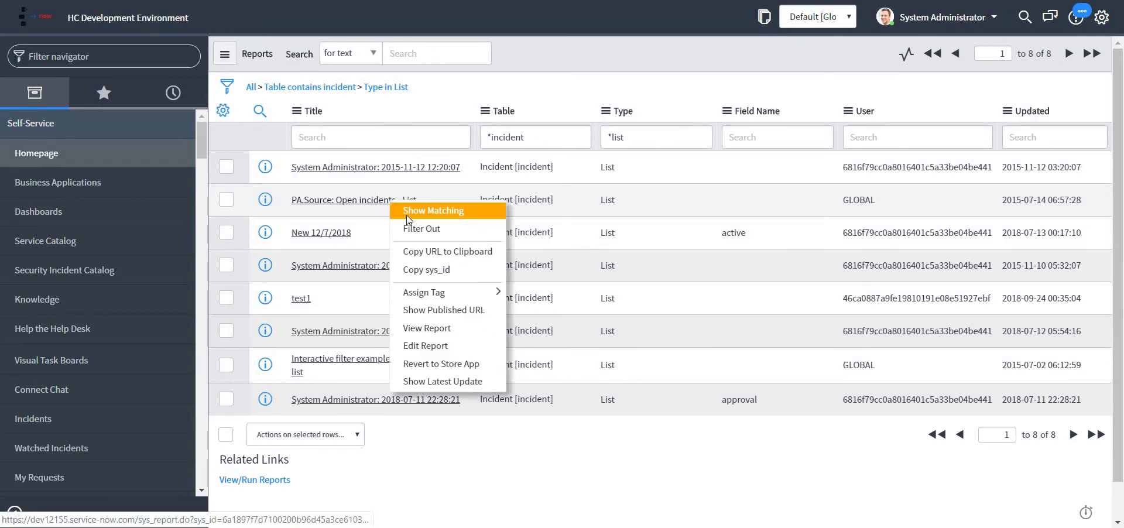
left_click(429, 269)
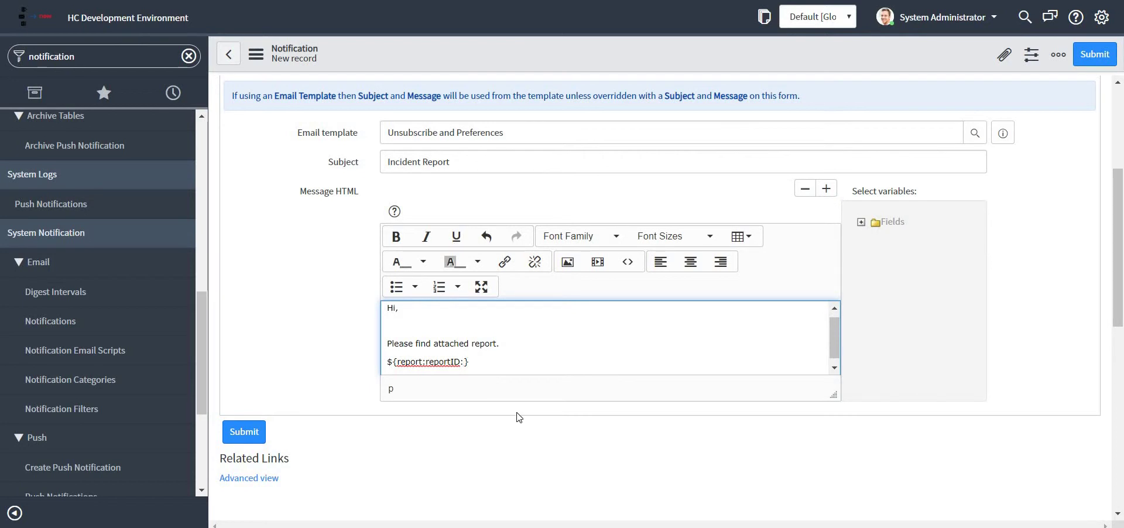
key("ctrl+v")
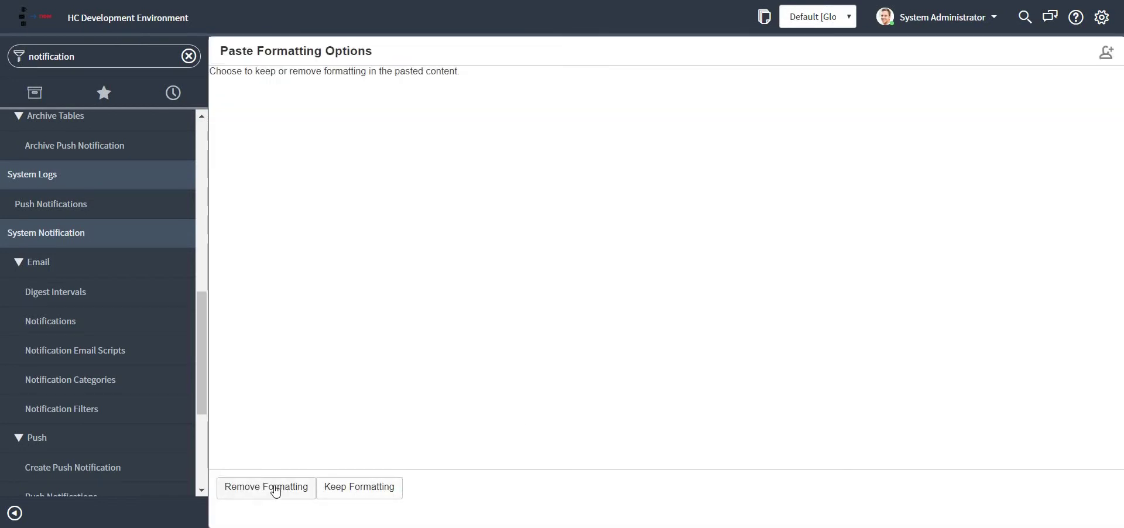
left_click(275, 491)
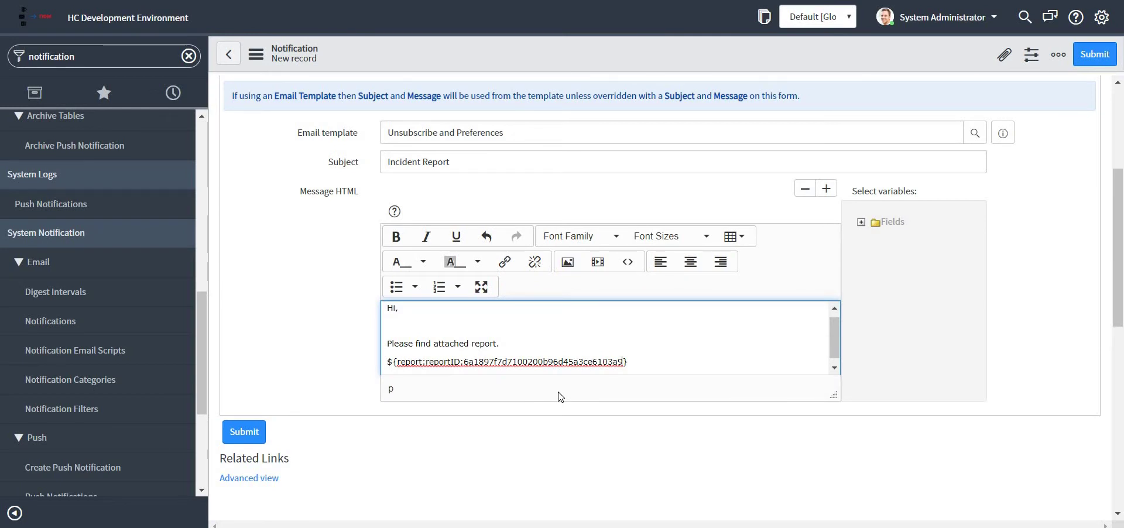
type(":xls")
Step: Begin a second report line with ${report:reportID: below the first
left_click(655, 358)
key("Return")
type("$")
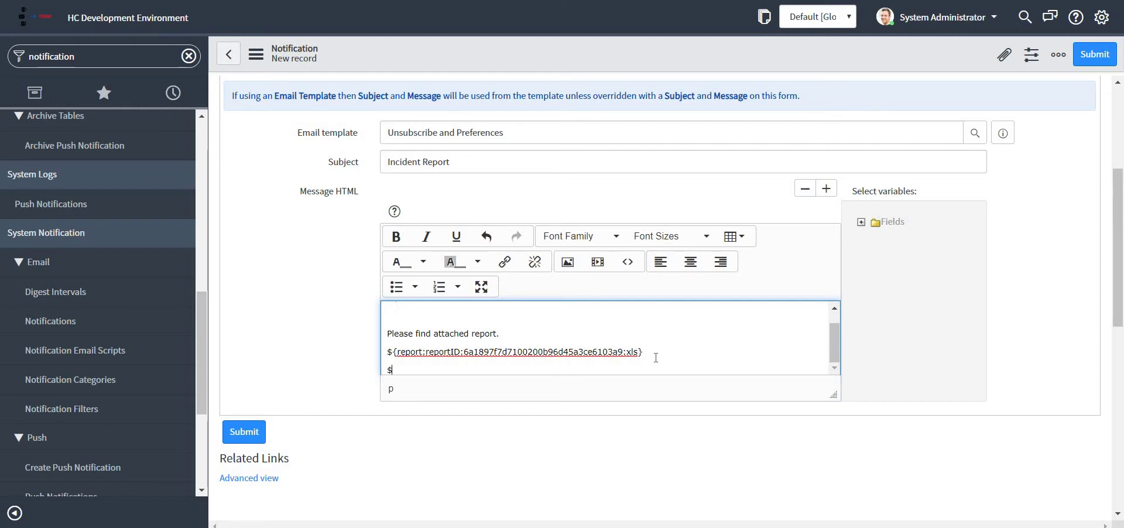
type("{report")
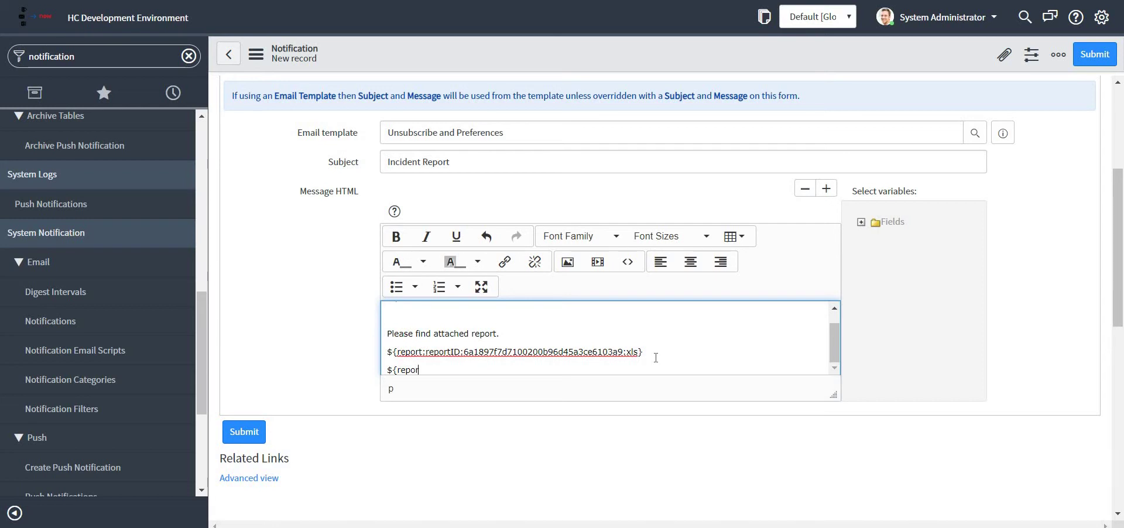
type(":reportID:")
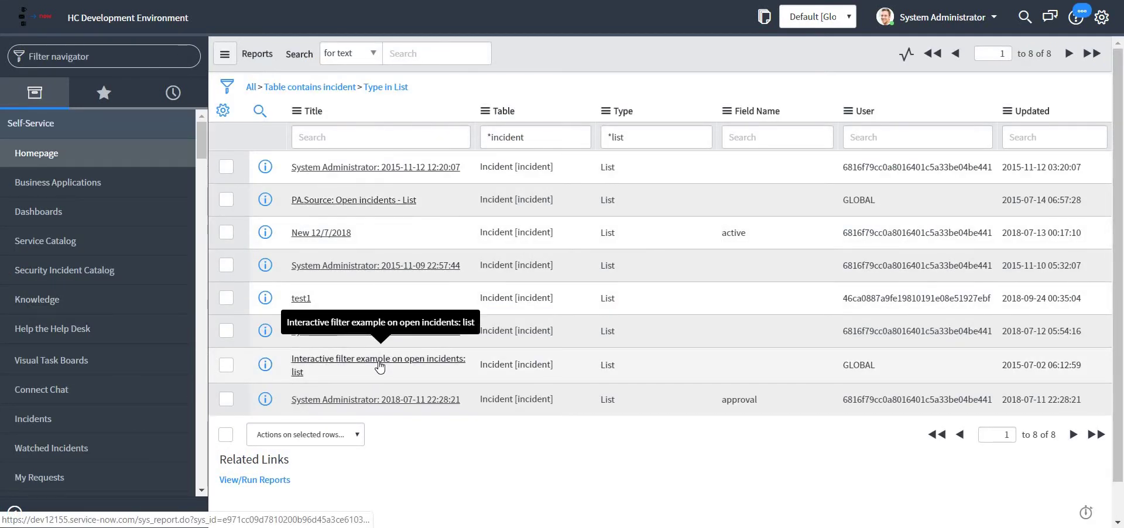
Step: Complete the second placeholder with the Interactive filter example report's sys_id, then add a 'Thanks' line
right_click(388, 359)
left_click(413, 238)
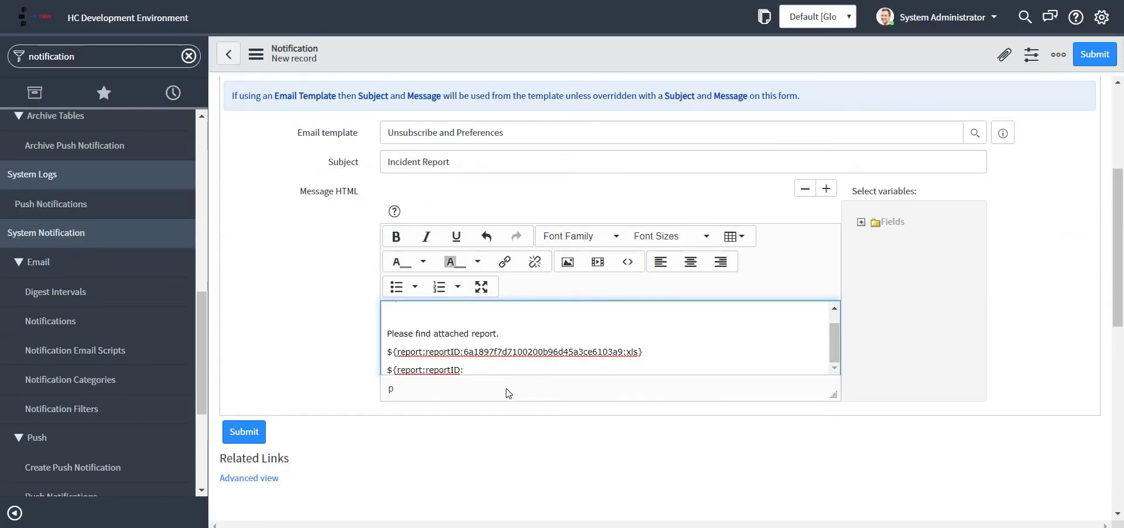
key("ctrl+v")
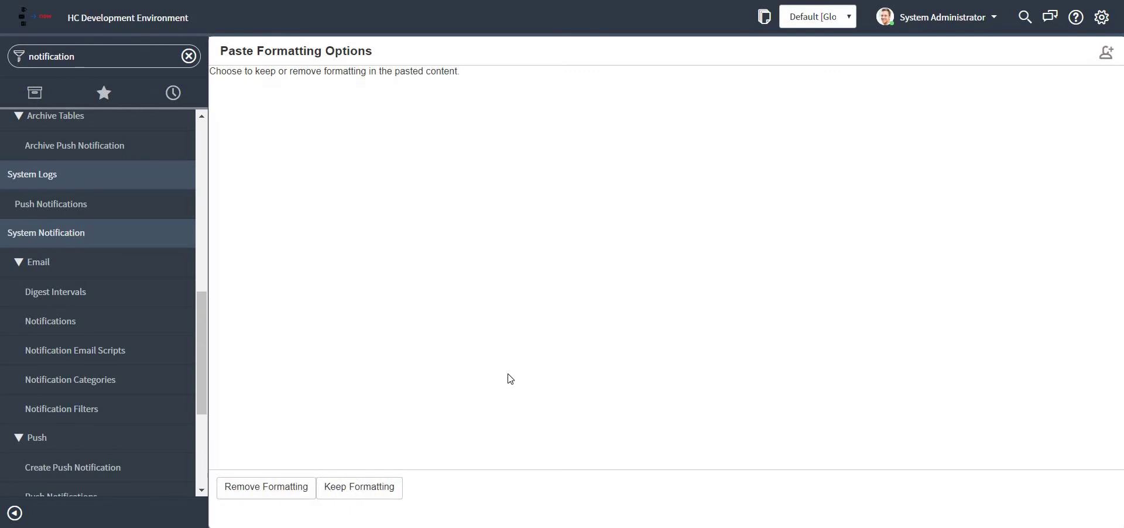
left_click(275, 488)
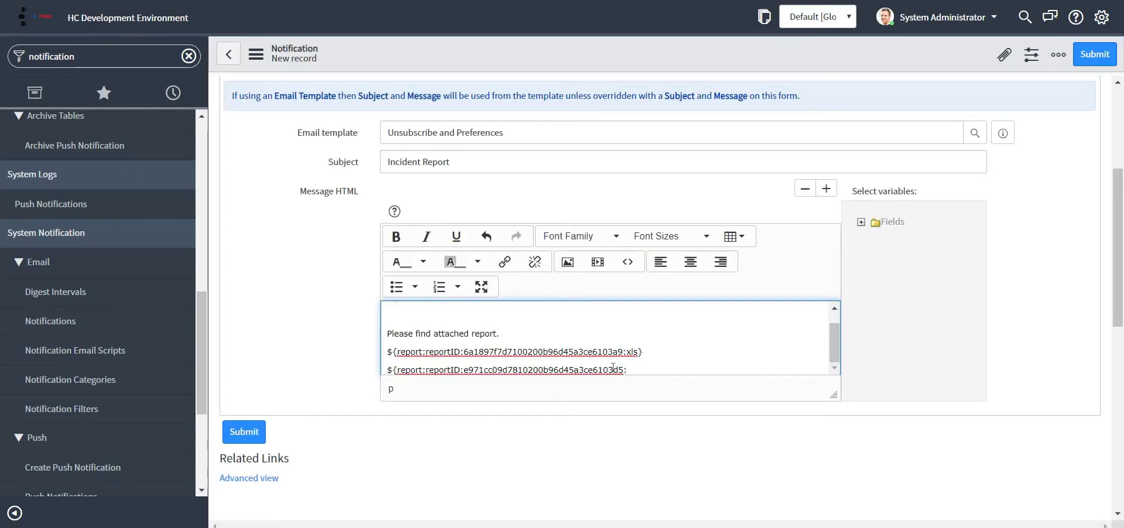
type("}")
scroll(679, 345, "down", 1)
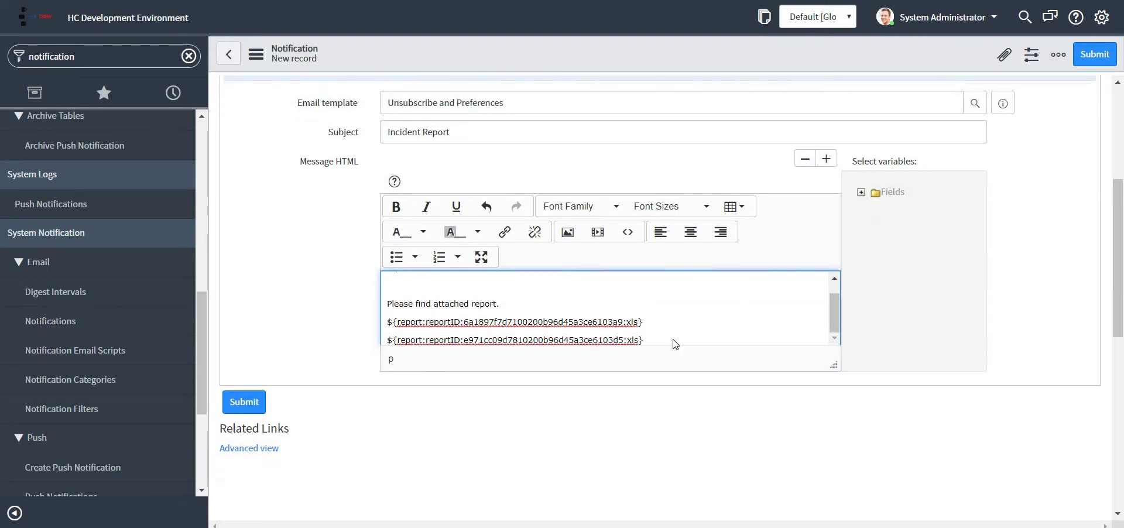
key("Return")
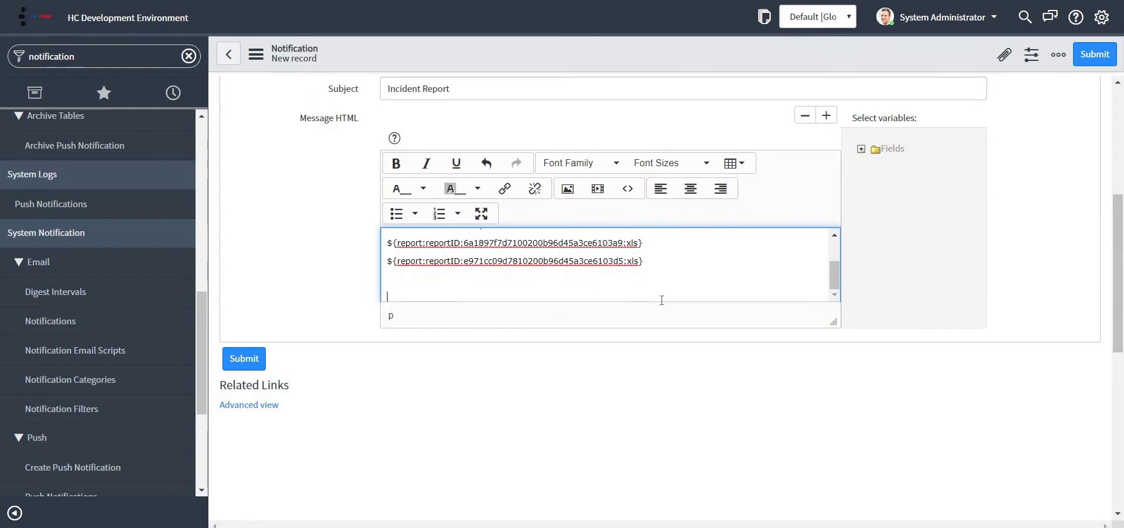
type("Thanks")
Step: Save the 'Triigered reports' notification record from the form header menu
right_click(690, 52)
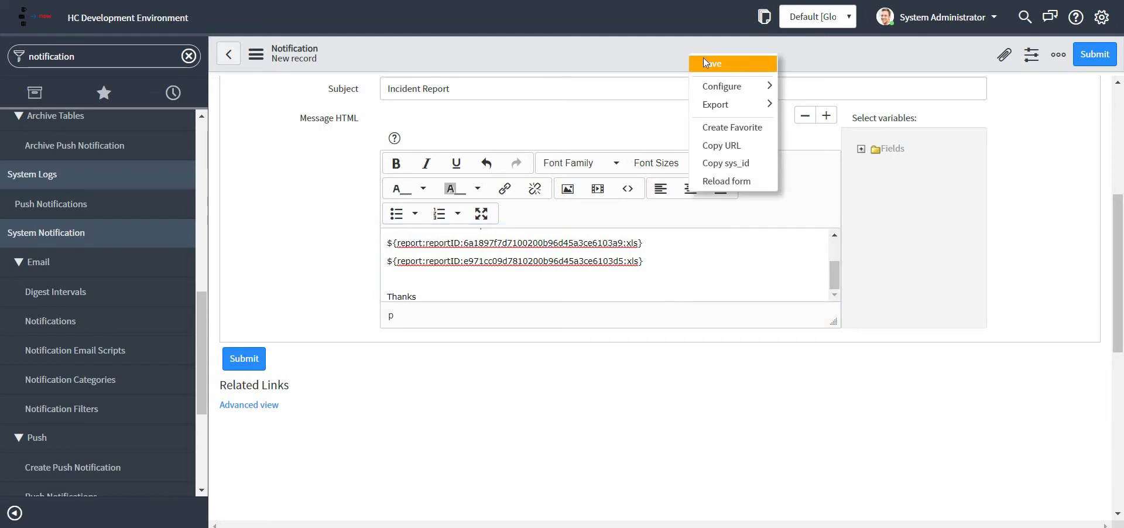
left_click(711, 64)
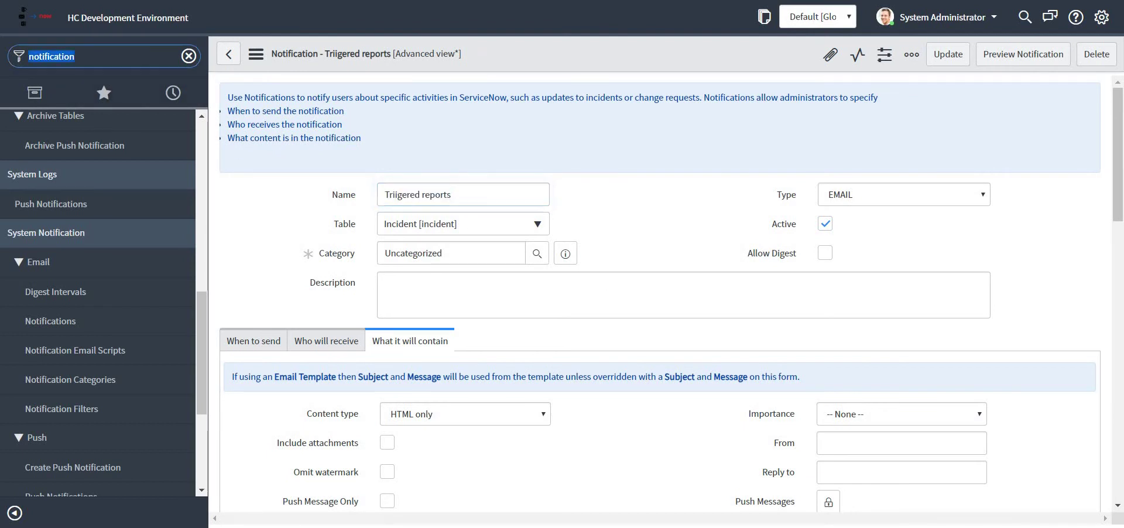
Step: Execute the 'Scheduled reports on email' job now from Scheduled Jobs, then check Gmail
type("scheduled")
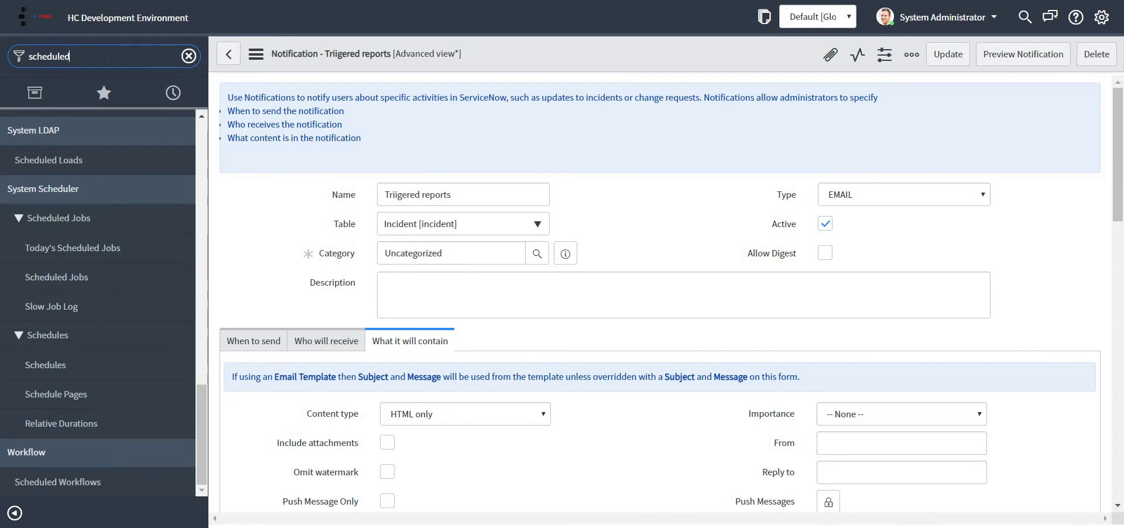
type(" jobs")
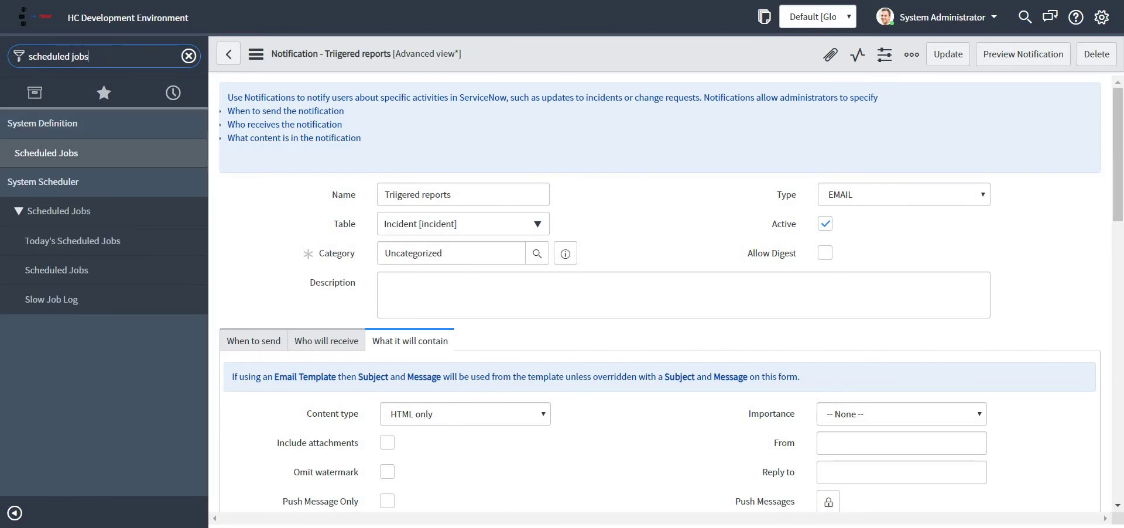
left_click(70, 153)
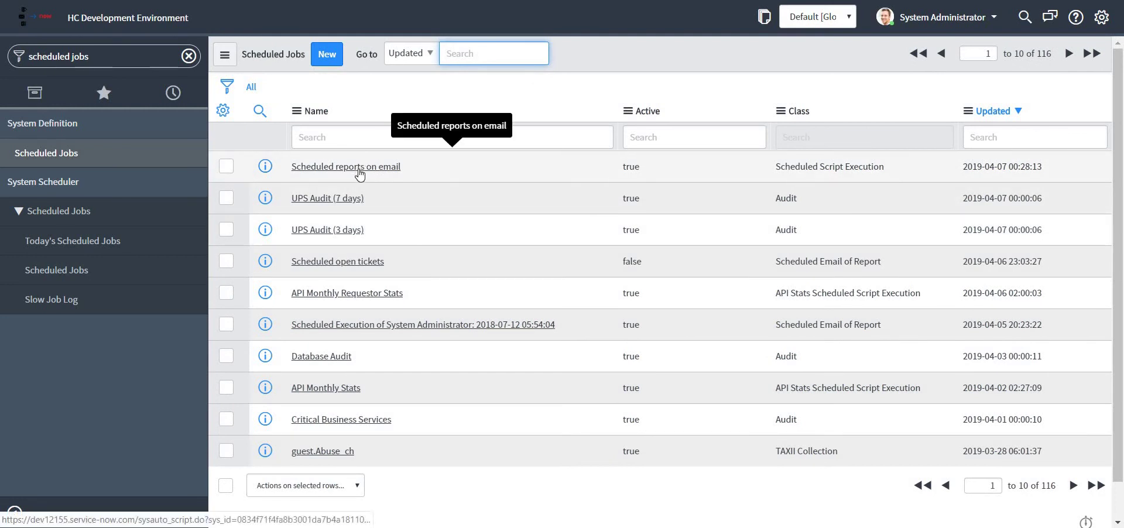
left_click(362, 167)
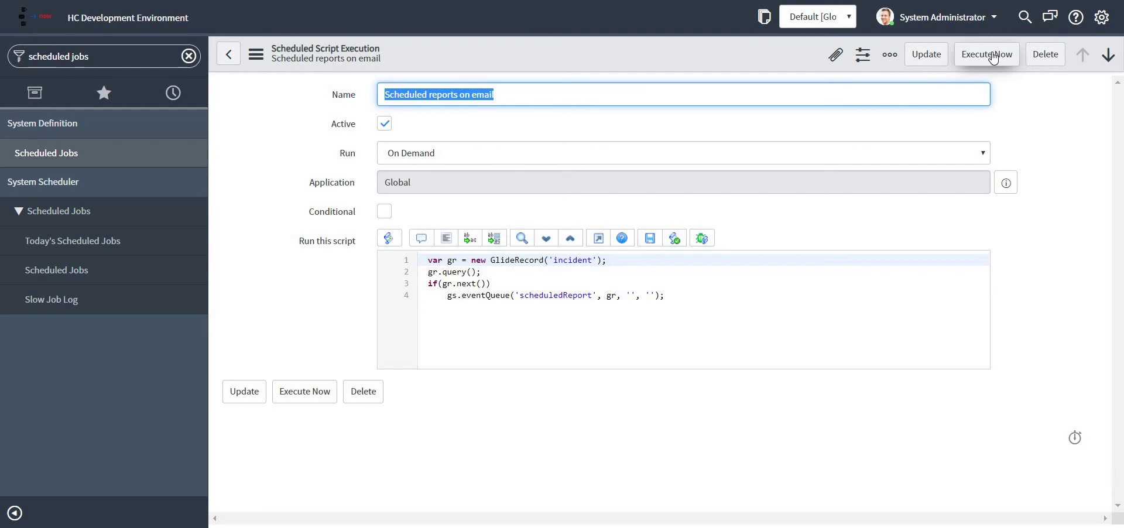
left_click(993, 56)
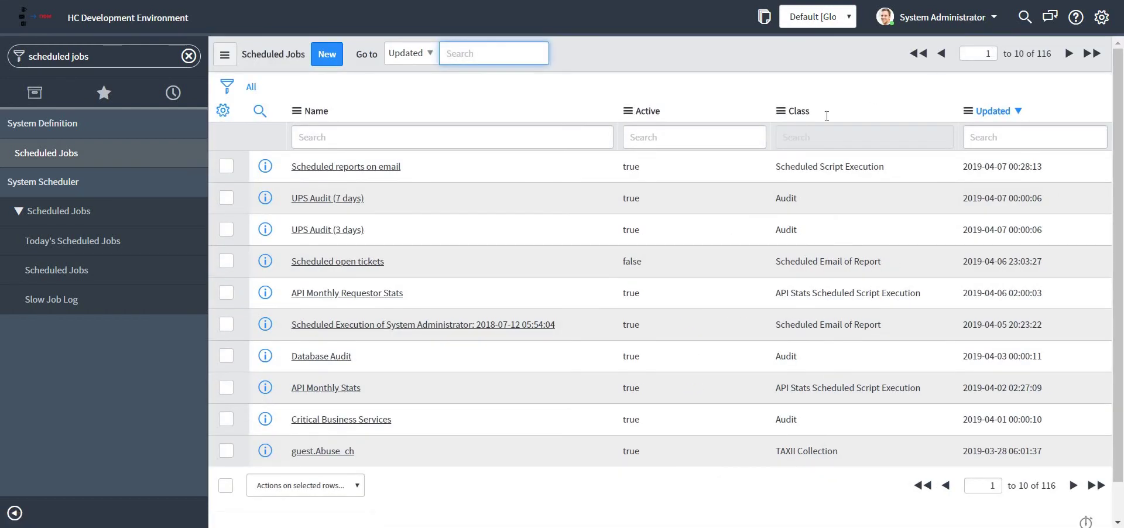
left_click(369, 168)
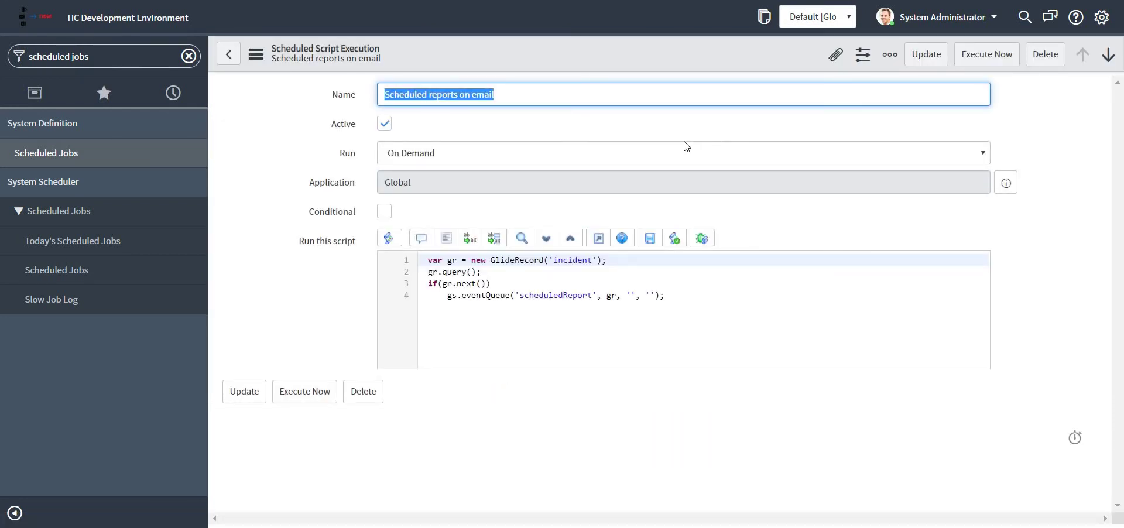
key("alt+Left")
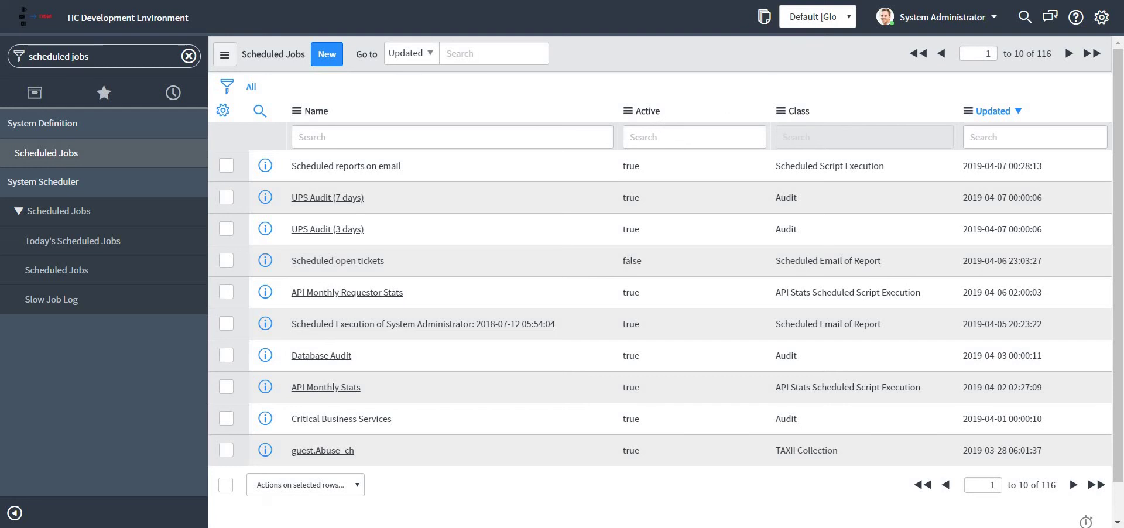
key("ctrl+Tab")
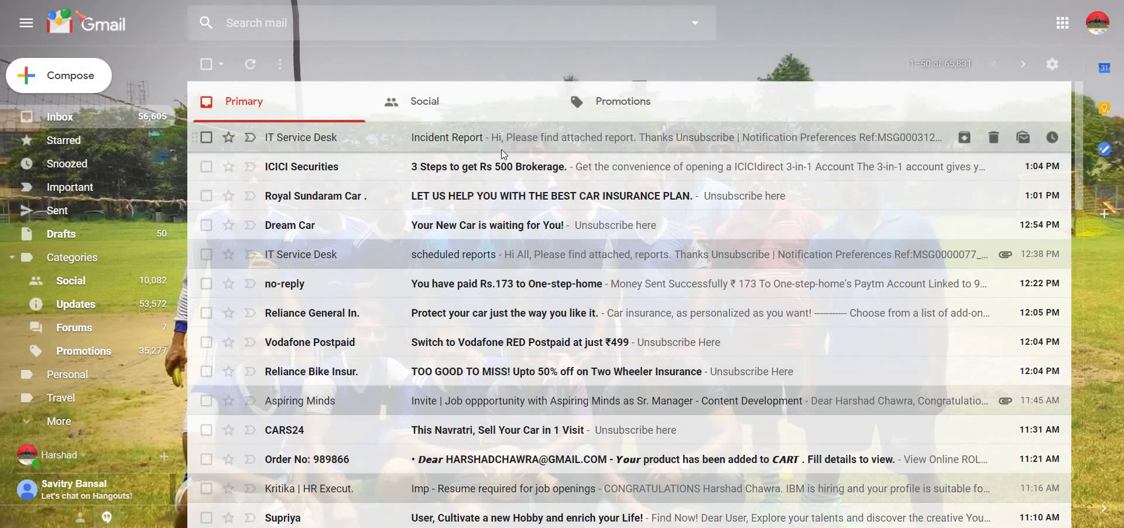
Step: Open the Incident Report email and preview 'Interactive filter example on open incidents: list.xls'
left_click(501, 146)
scroll(535, 241, "down", 3)
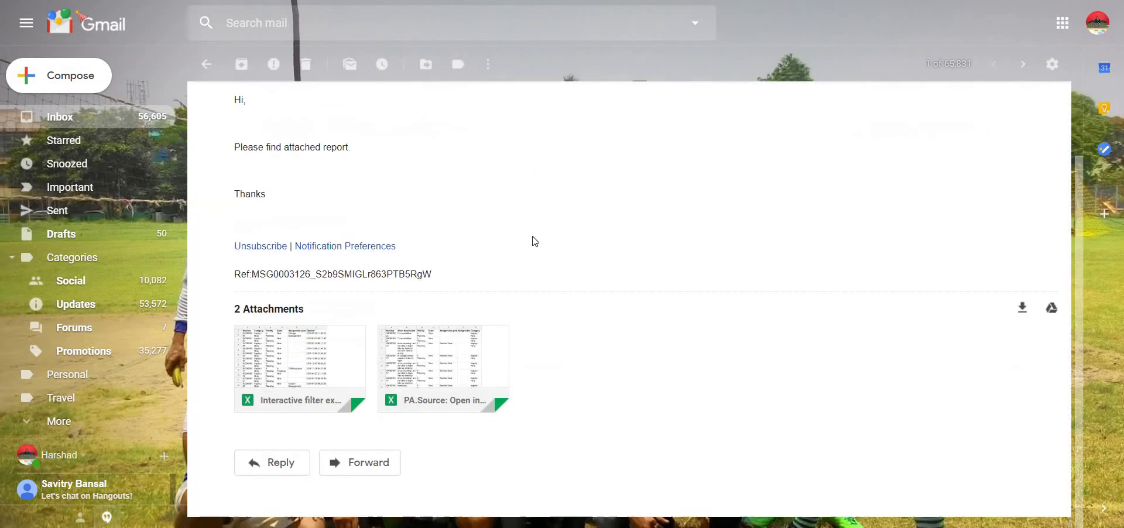
scroll(534, 241, "up", 3)
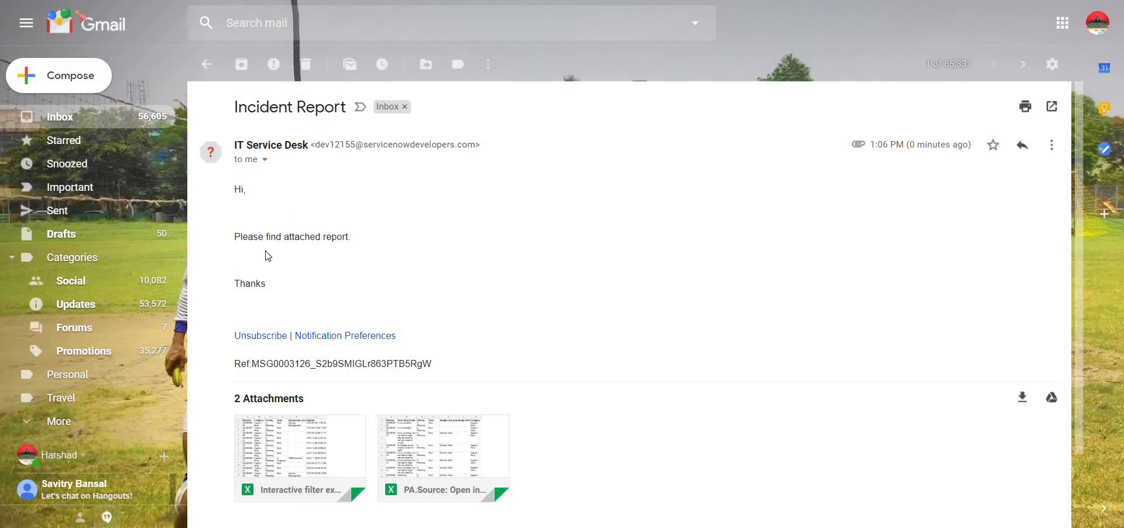
scroll(268, 256, "down", 2)
mouse_move(296, 351)
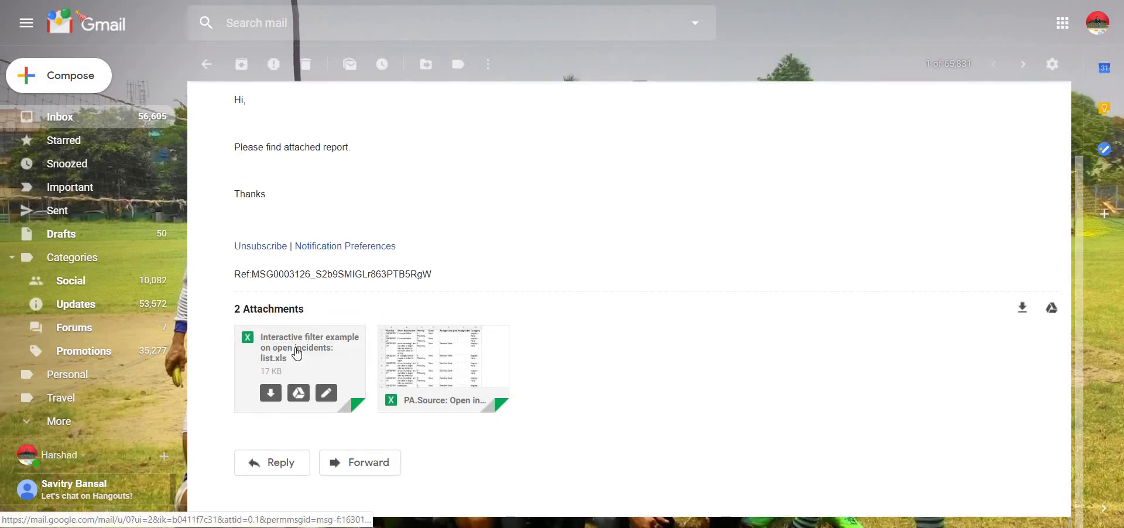
mouse_move(439, 359)
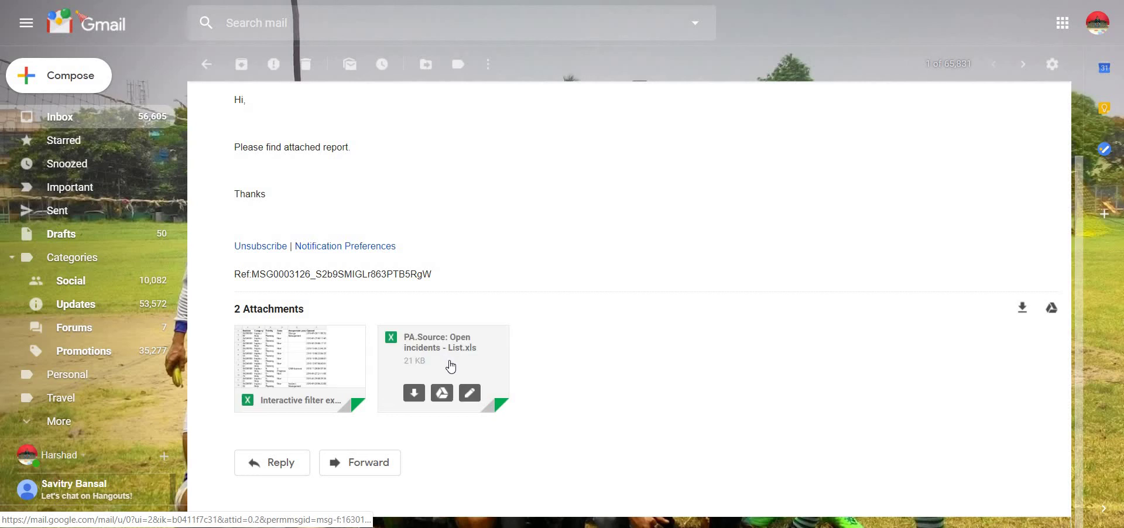
left_click(307, 355)
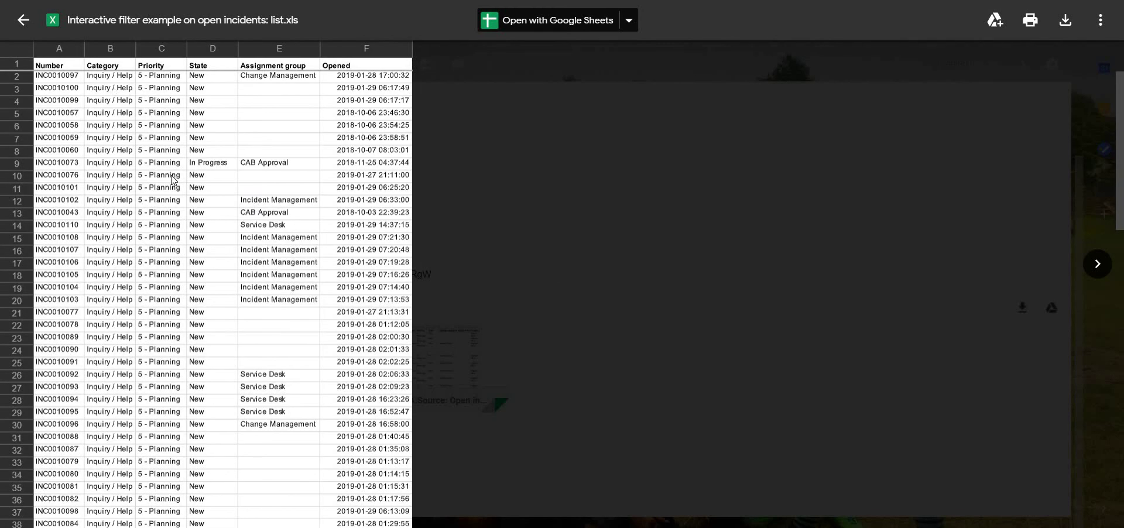
Step: Close the spreadsheet preview to return to the Incident Report email
left_click(23, 18)
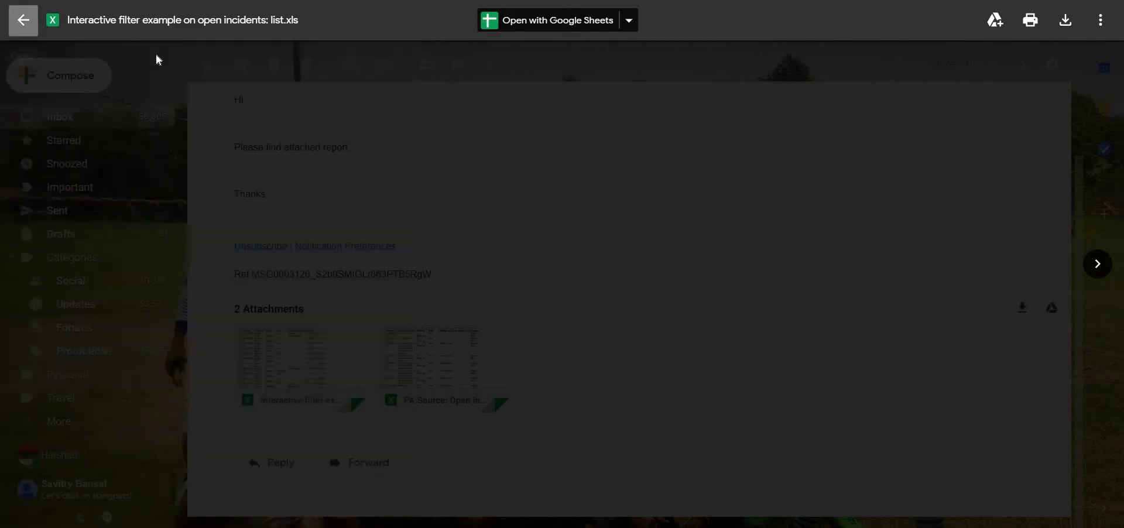